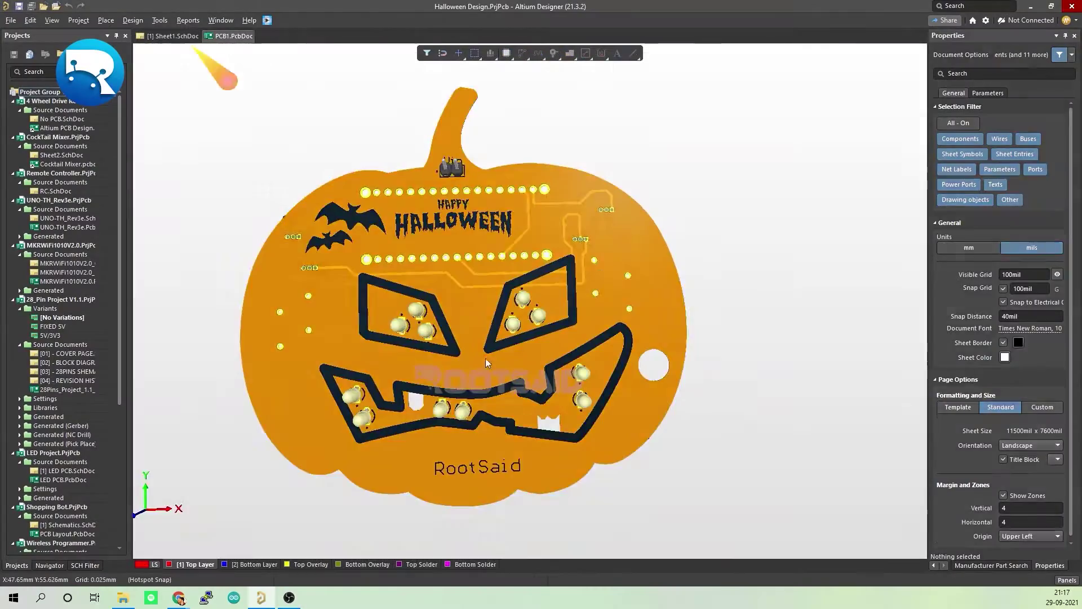
Orbit the 3D pumpkin board edge-on, then set the net label text to +3V3
shift+right_drag(507, 316, 294, 362)
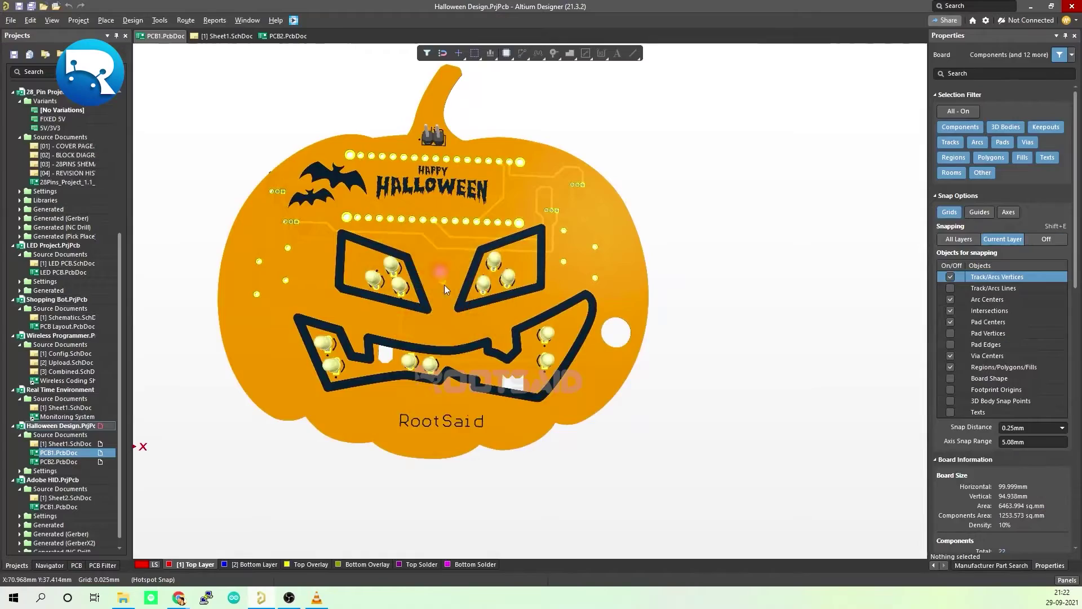
shift+right_drag(394, 299, 271, 299)
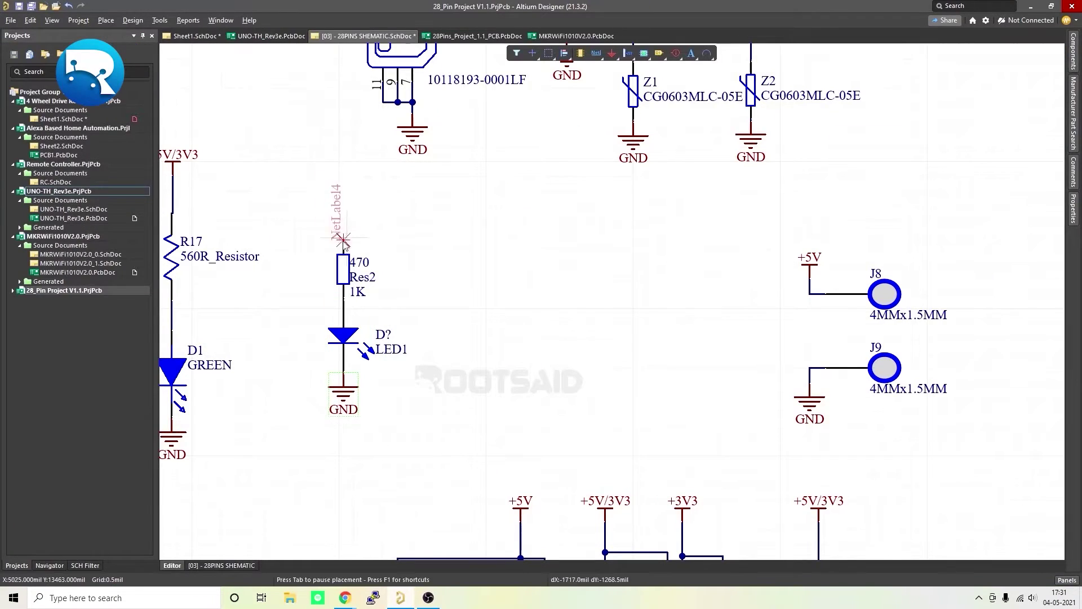
key(Tab)
text(+3V3)
Search the Components panel for a potentiometer and place it beside the net label
click(1074, 51)
text(potentiome)
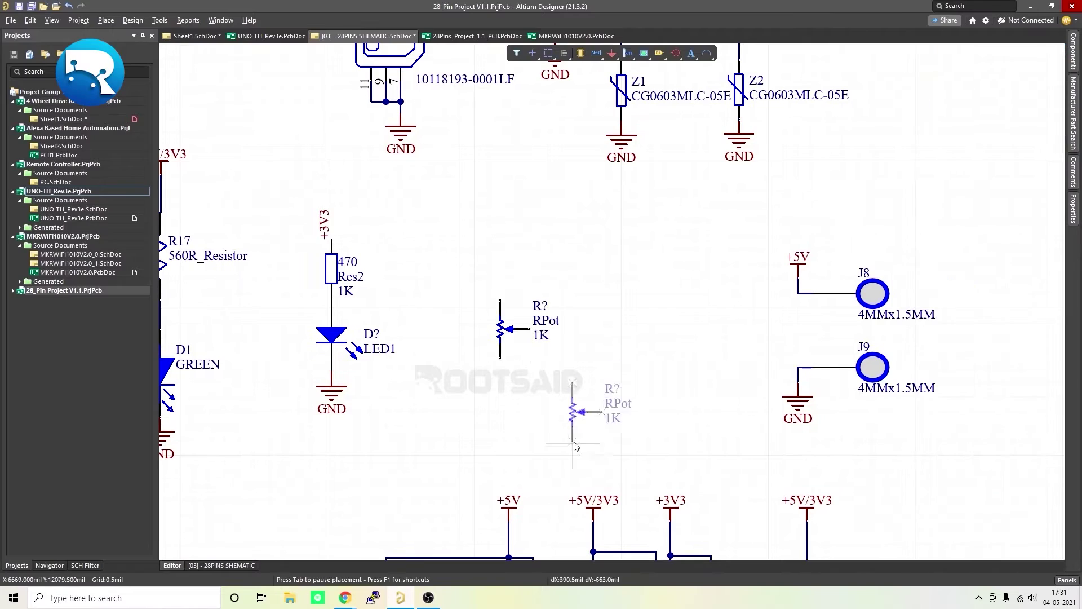
key(Escape)
key(p)
key(n)
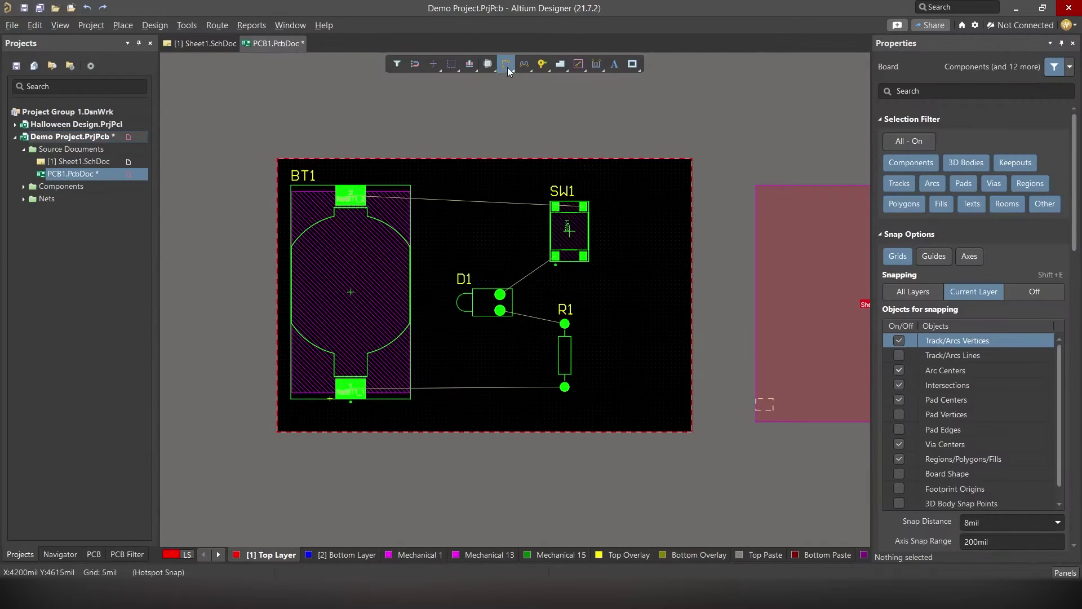
Interactively route a top-layer track from BT1's pad to SW1's top-right pad
click(507, 66)
click(530, 78)
click(370, 188)
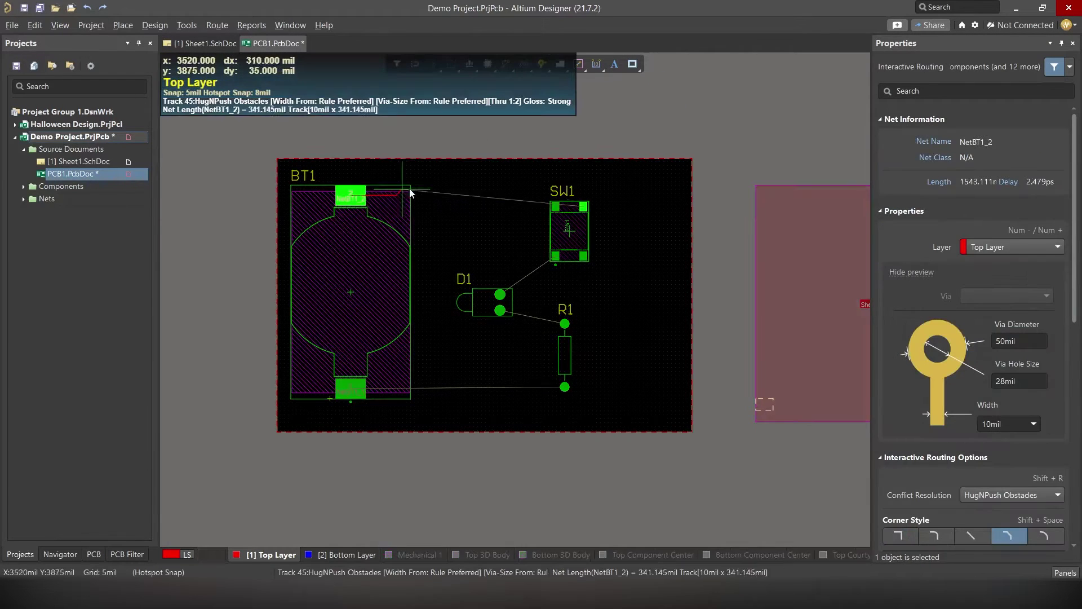
click(584, 206)
click(557, 258)
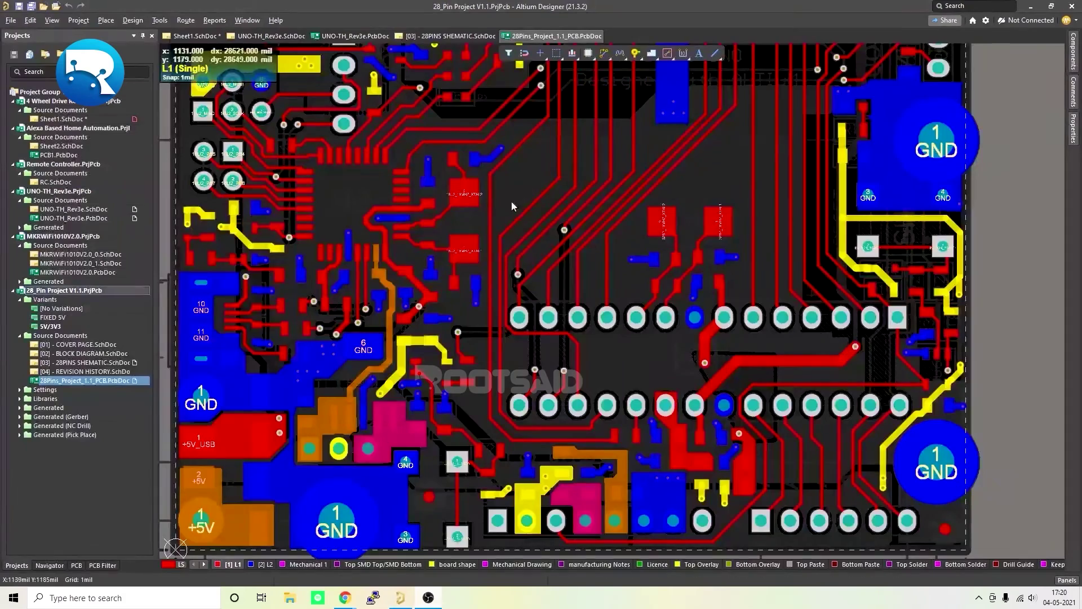
Open the rootsaid.com/altium offer page from the description and highlight its GET 30% off text
right_drag(586, 168, 588, 263)
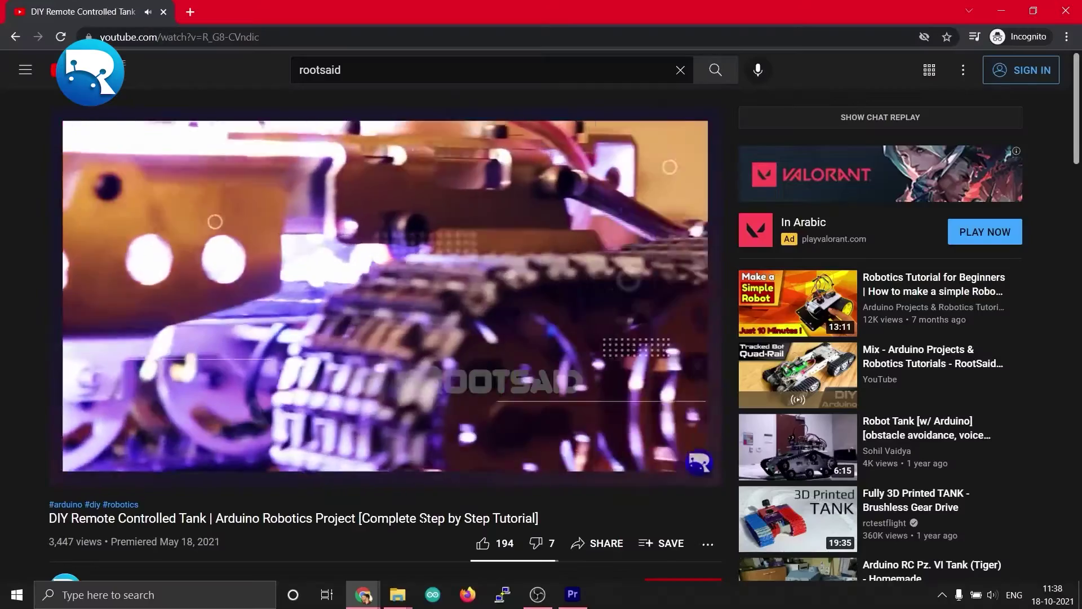
scroll(441, 359, down, 5)
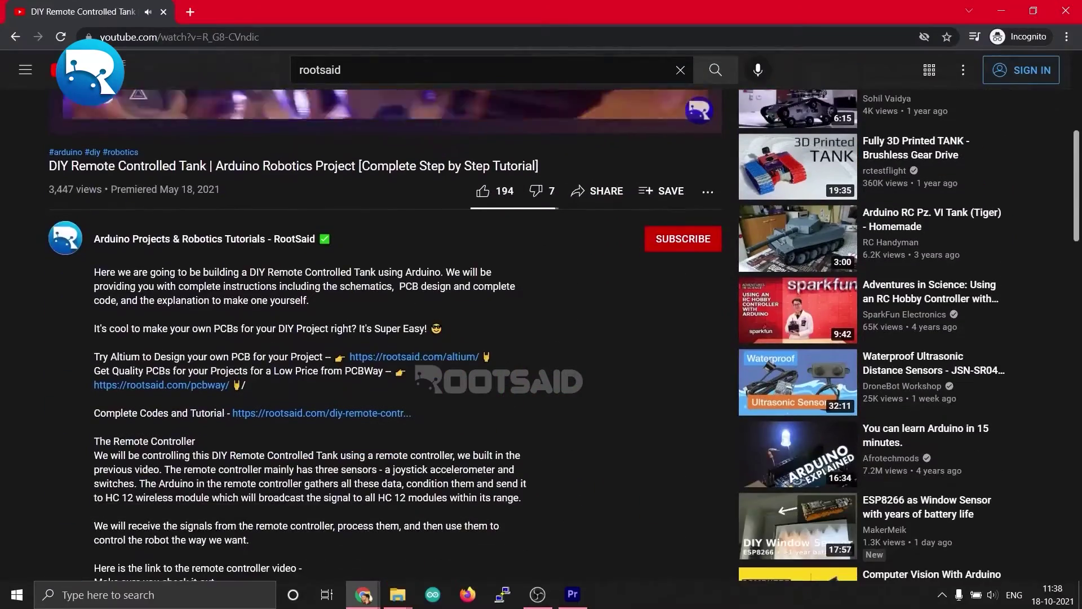
click(442, 357)
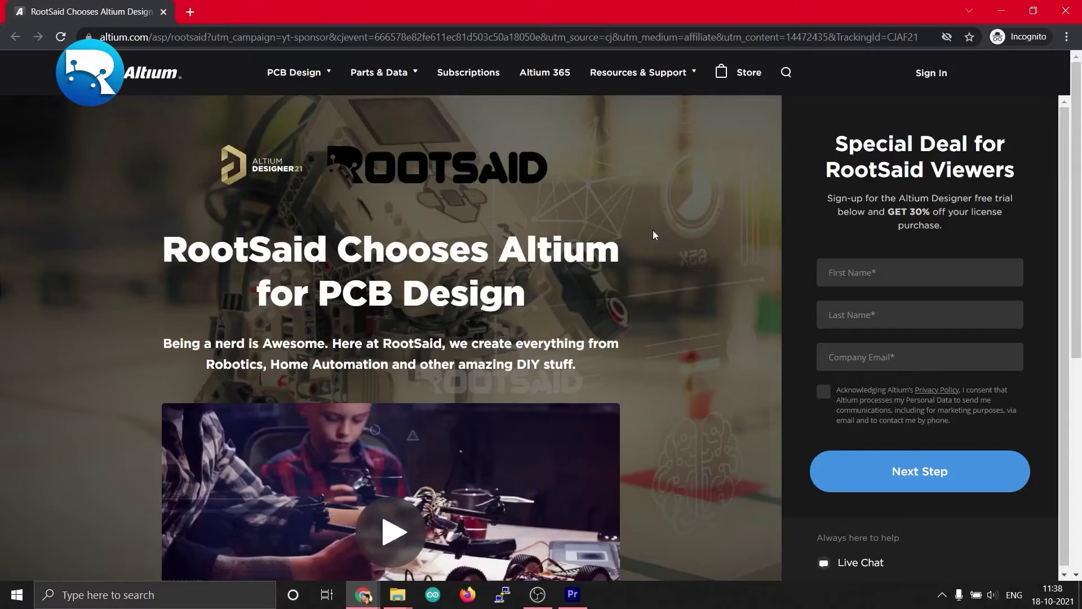
scroll(652, 230, down, 5)
scroll(653, 230, down, 2)
scroll(653, 230, up, 7)
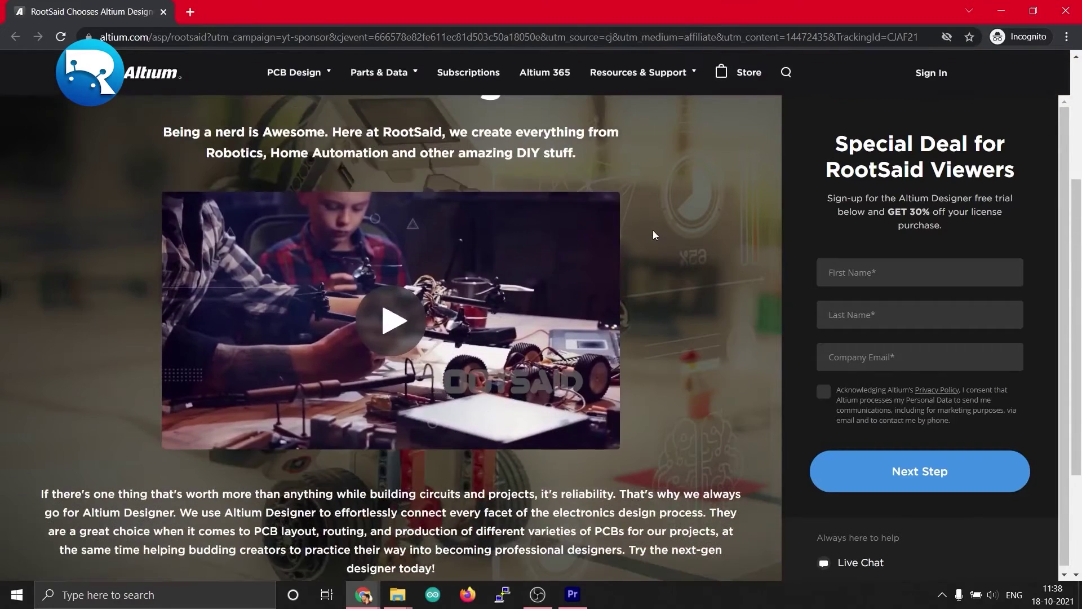
drag(889, 212, 943, 218)
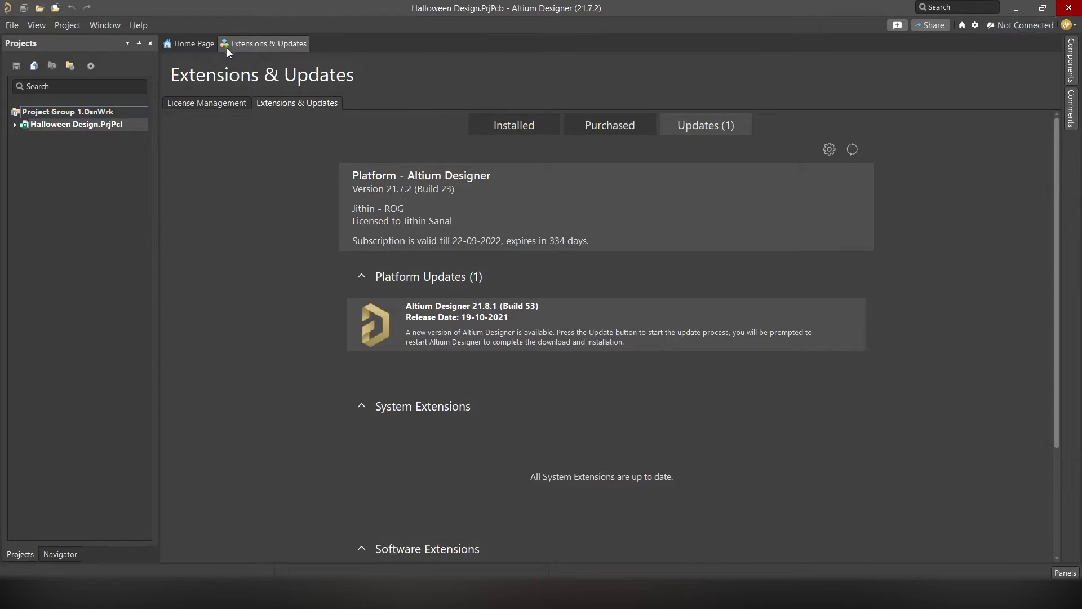
Choose a local PCB <Empty> project and replace the default name with Demo Project
click(12, 26)
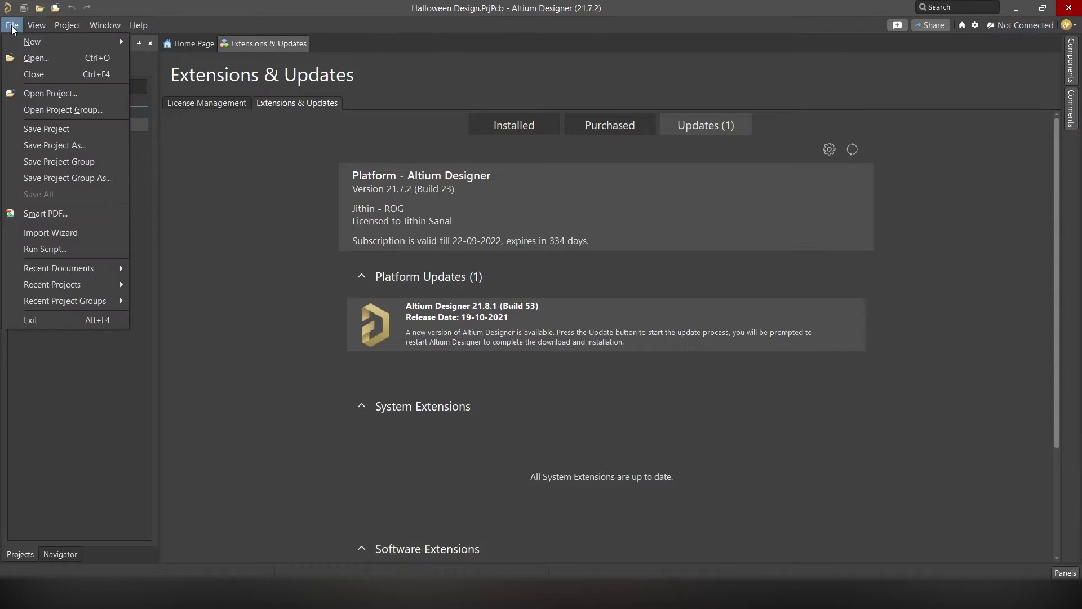
mouse_move(25, 46)
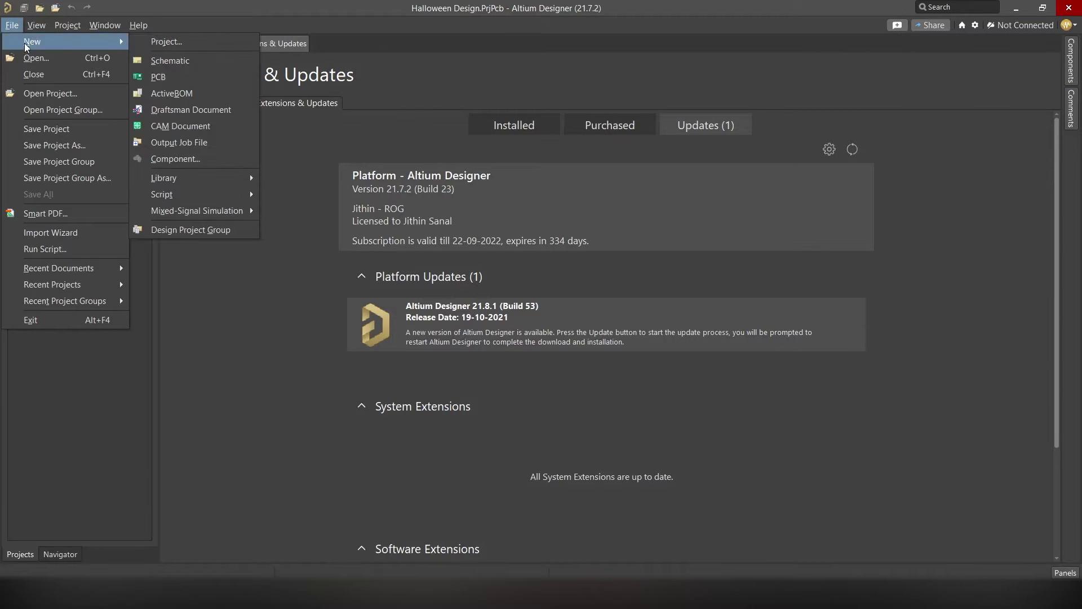
click(192, 43)
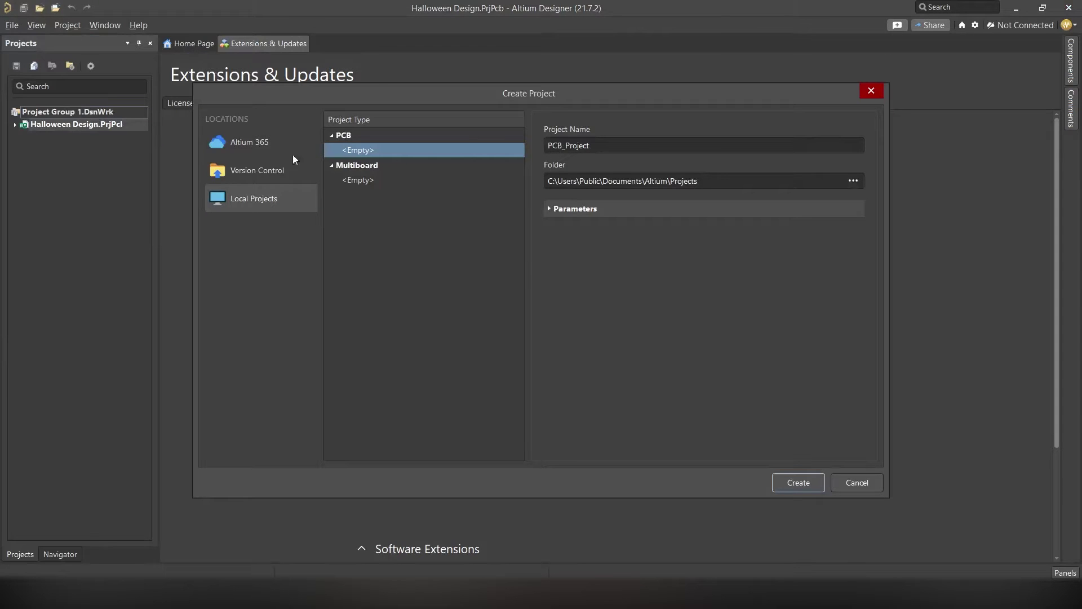
double_click(607, 146)
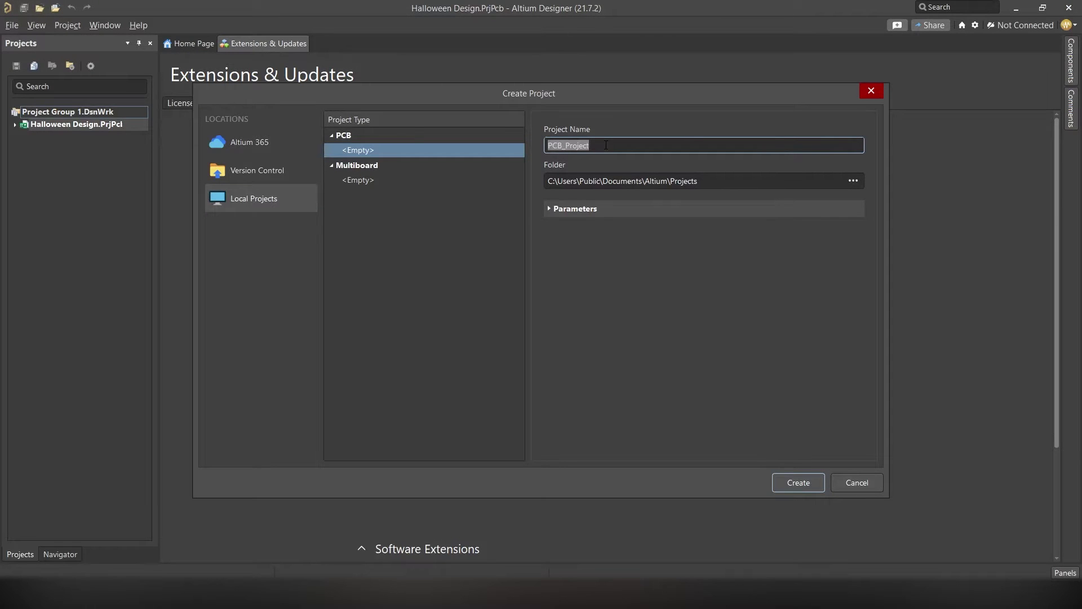
text(Demo)
Create Demo Project, then collapse and re-expand Demo Project.PrjPcb in the Projects panel
click(806, 482)
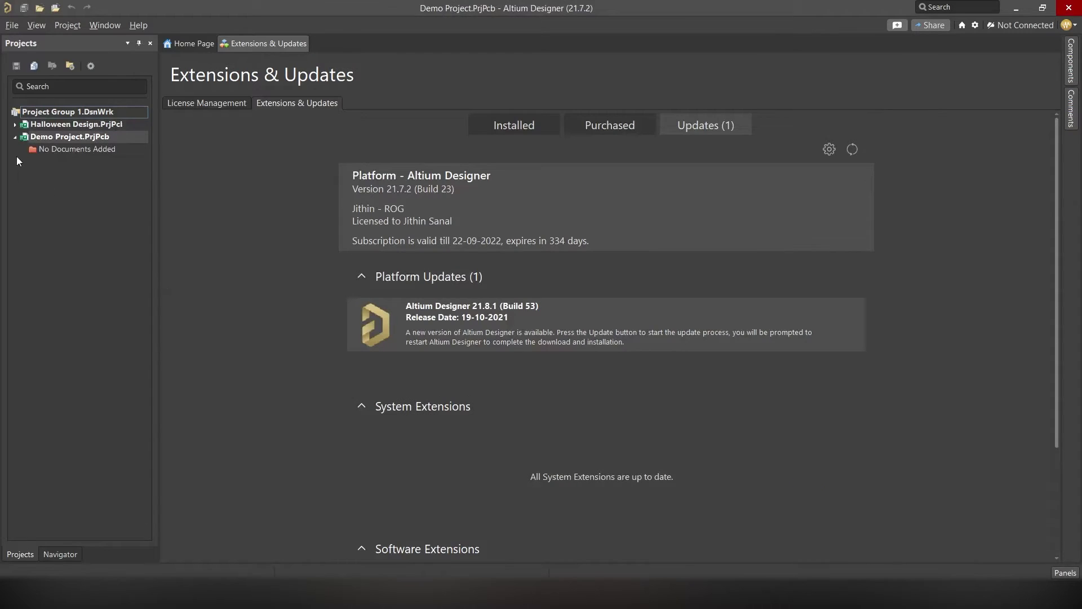
click(14, 137)
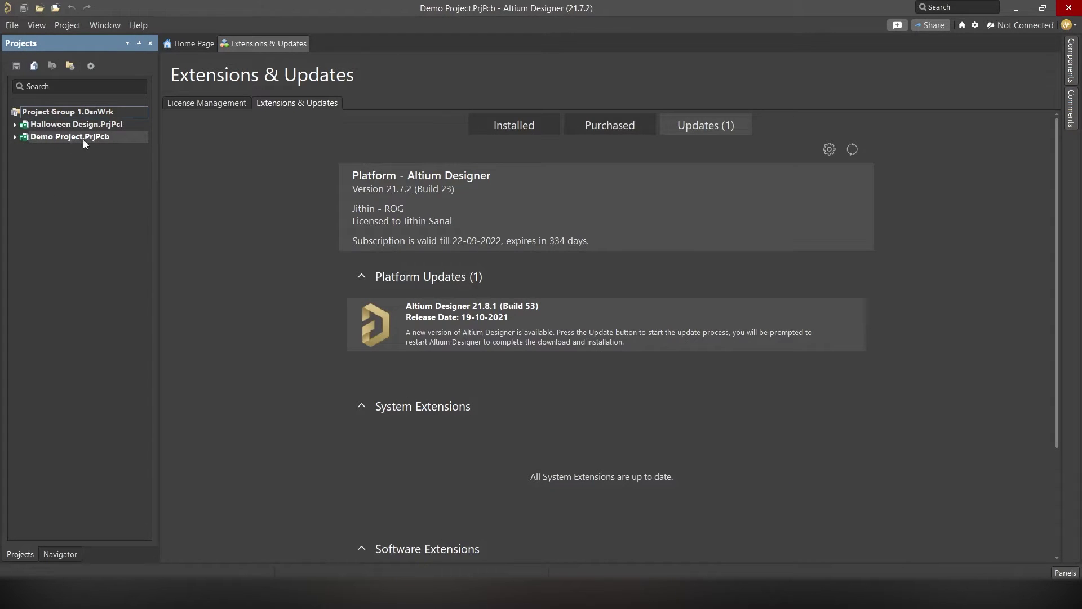
click(15, 137)
Add a new schematic sheet, Sheet1.SchDoc, to Demo Project
right_click(58, 139)
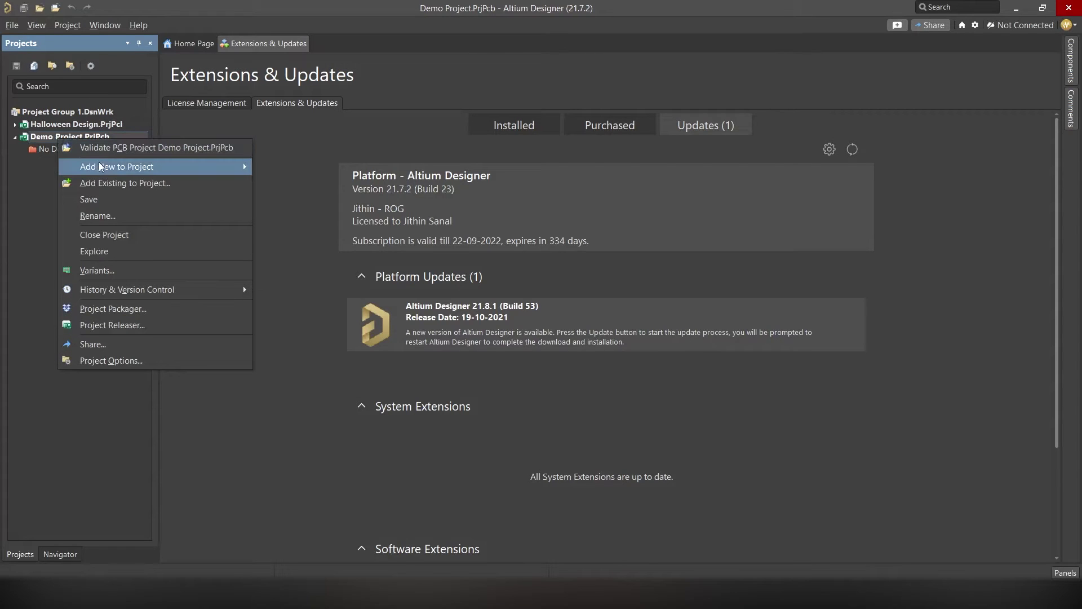
mouse_move(101, 167)
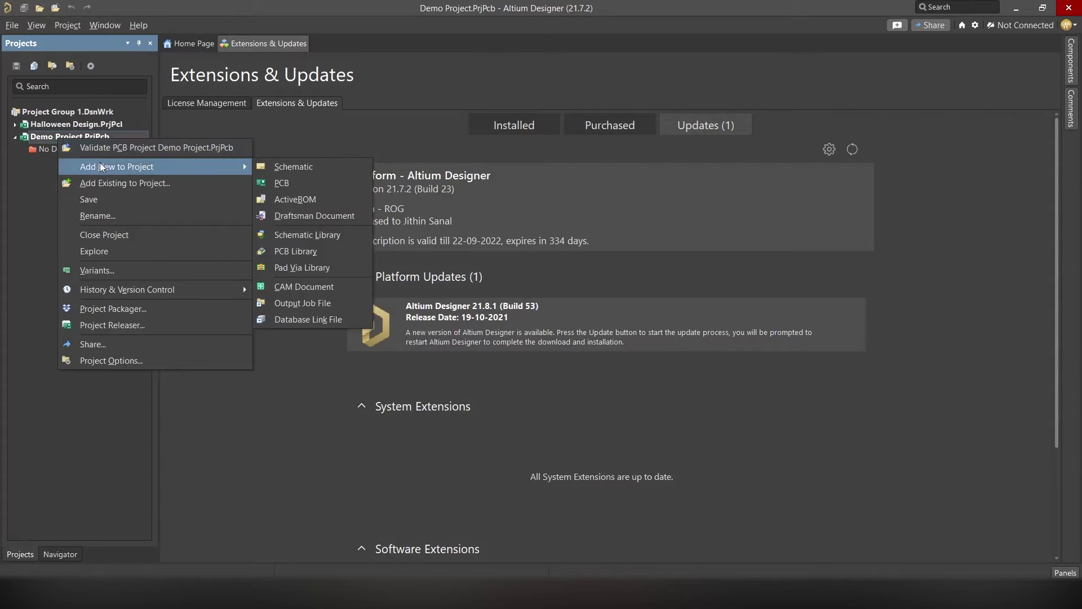
click(299, 167)
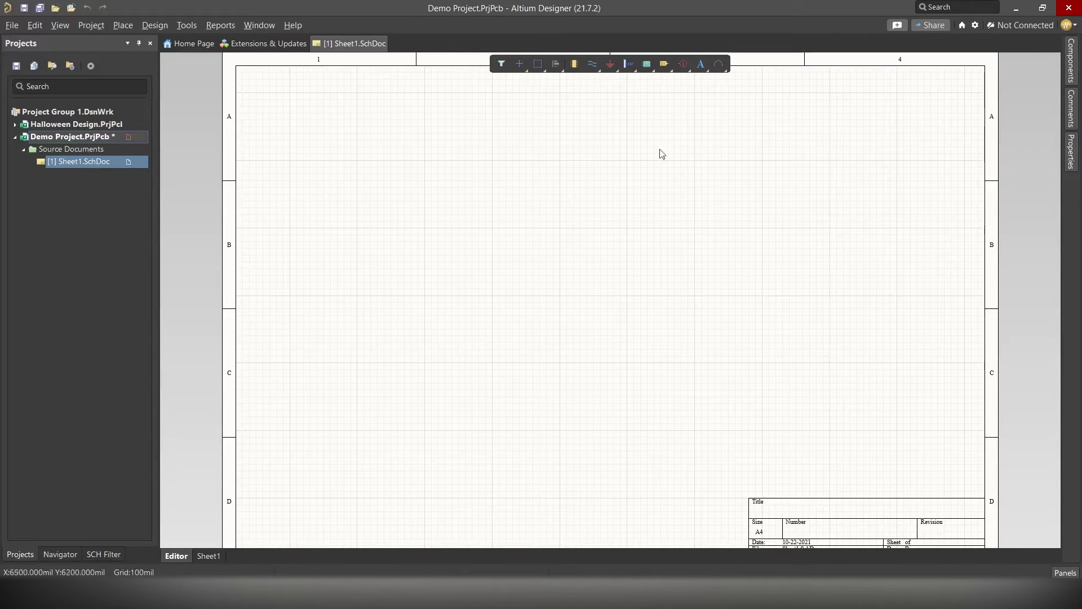
Add a new blank PCB document, PCB1.PcbDoc, to Demo Project
right_click(56, 139)
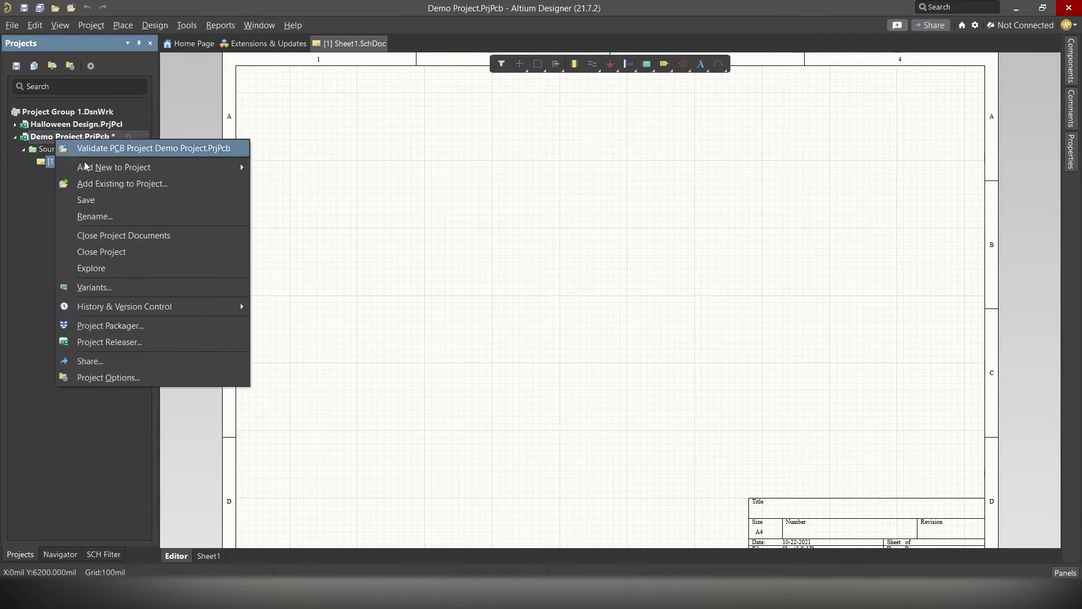
mouse_move(122, 170)
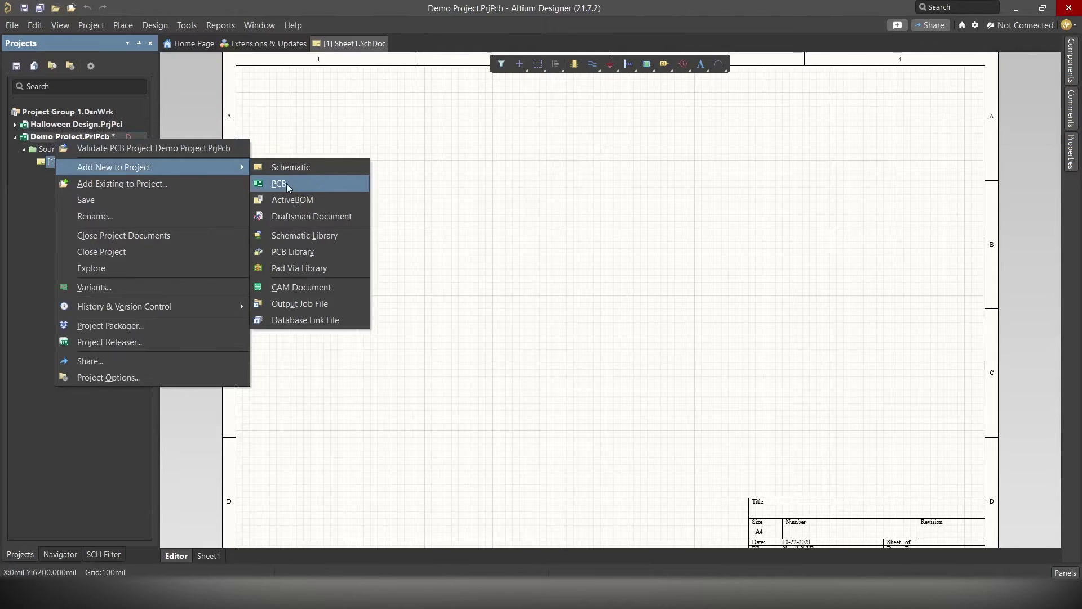
click(303, 183)
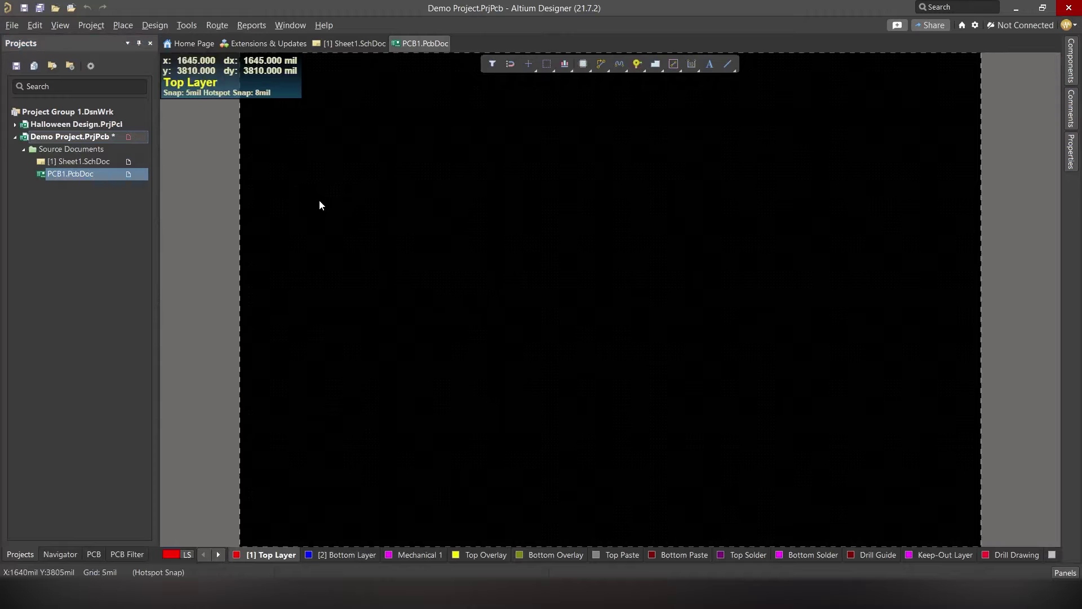
Switch back and forth between the Sheet1 schematic and PCB1 board tabs
click(350, 44)
click(413, 45)
click(333, 45)
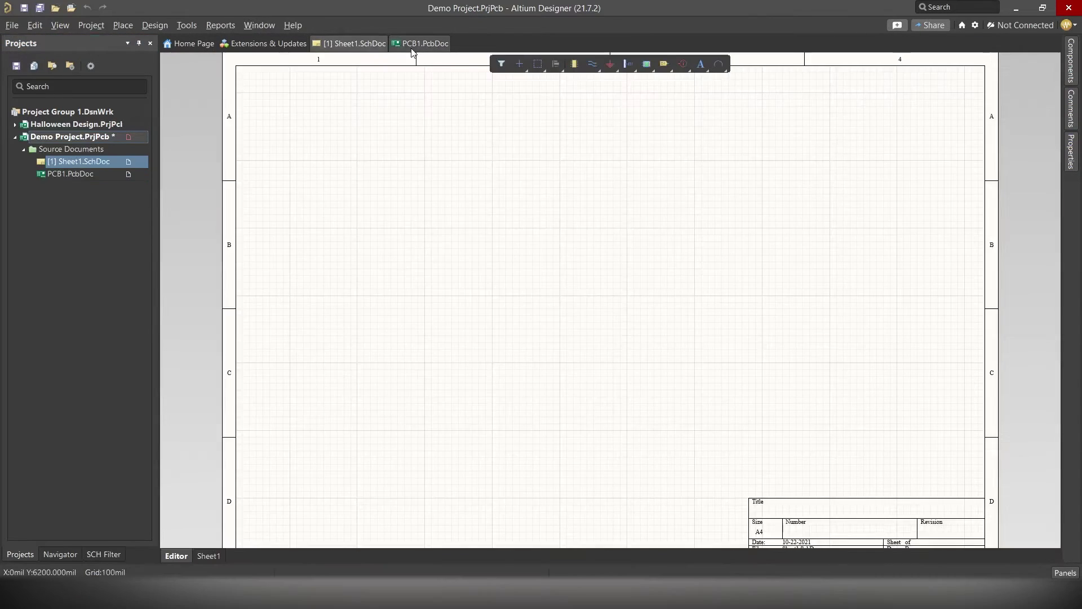
click(413, 46)
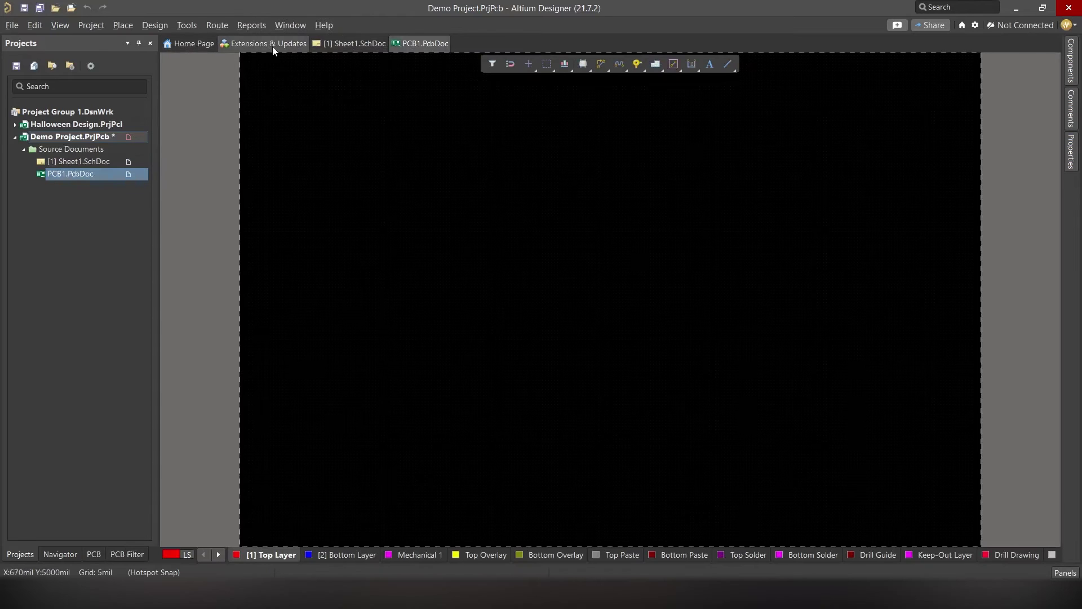
Close the Home Page and Extensions & Updates tabs
right_click(192, 43)
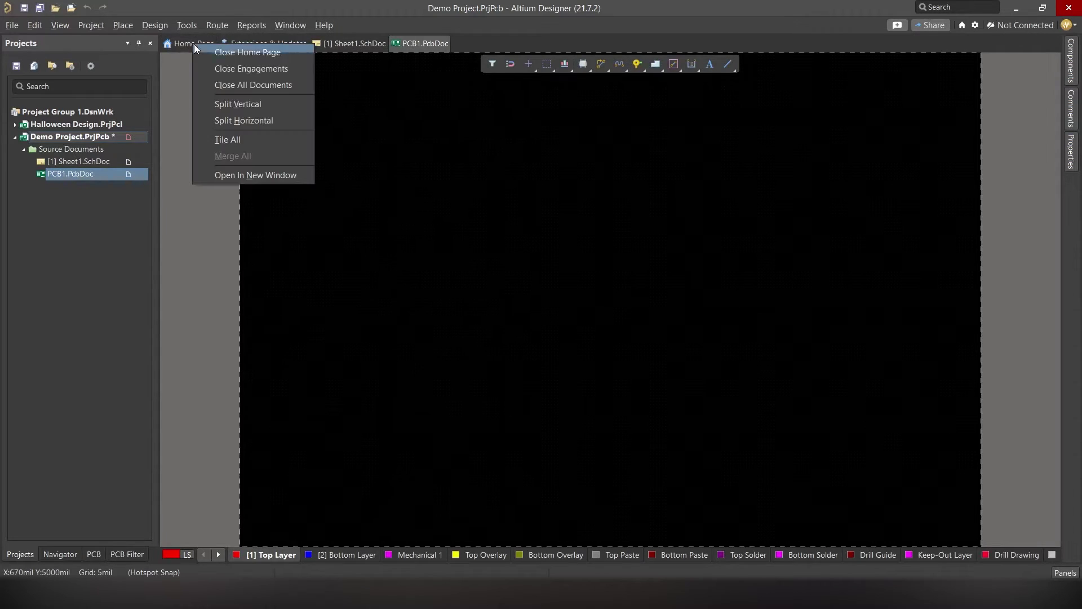
click(231, 53)
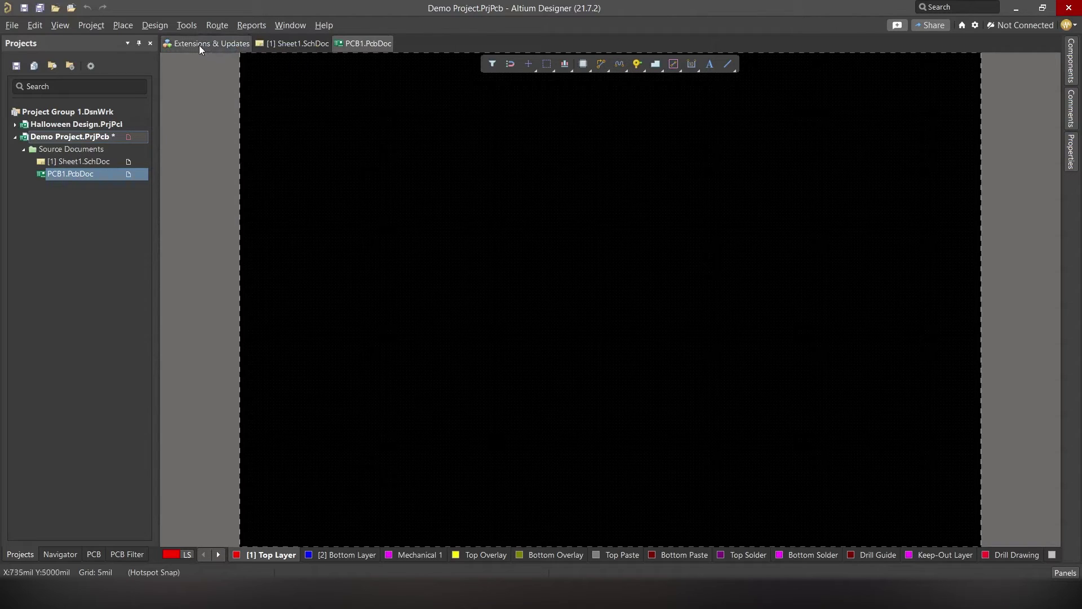
right_click(198, 45)
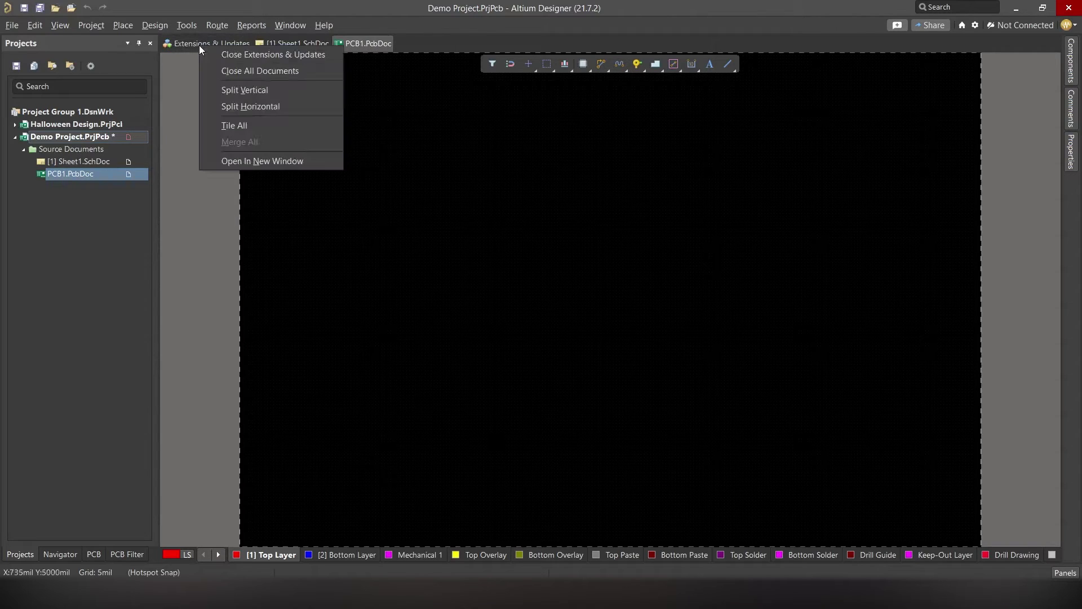
click(279, 56)
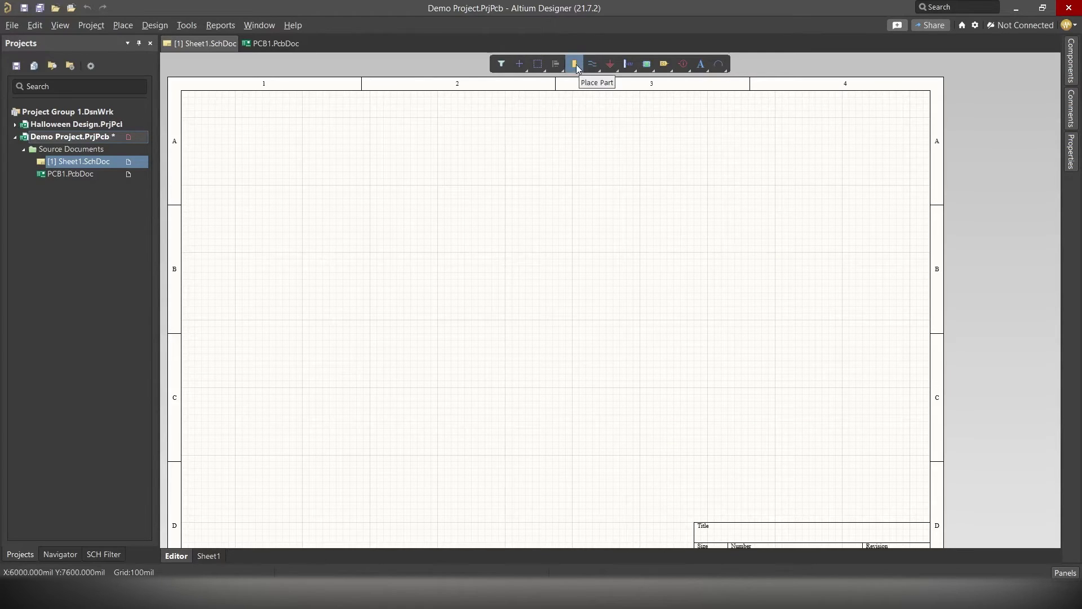
Open the Miscellaneous Devices library via Place Part and browse previews, starting with the 2N3906 transistor
click(575, 65)
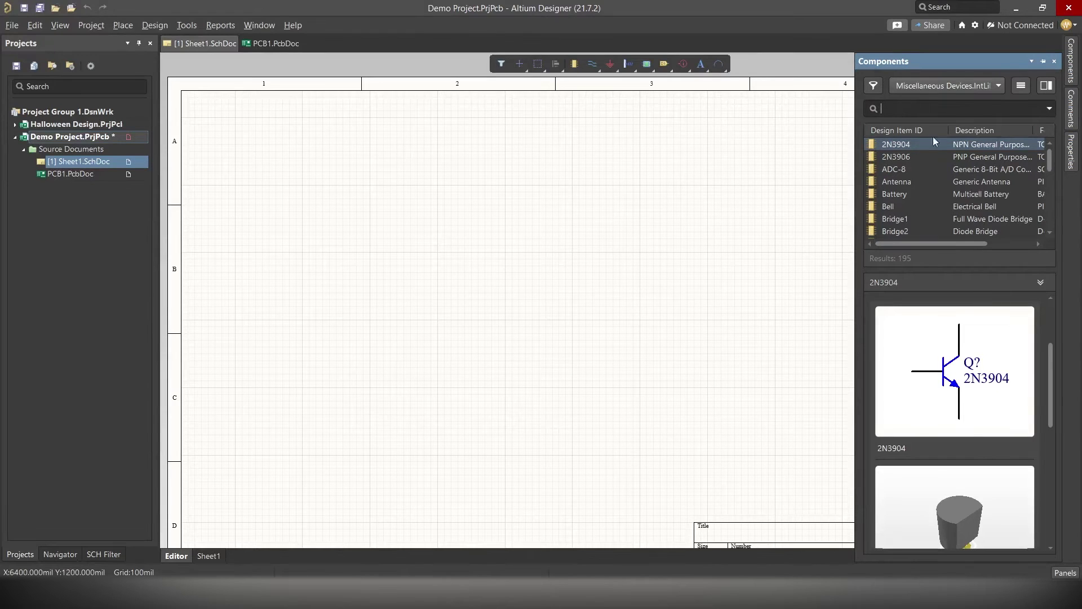
click(911, 157)
scroll(911, 167, down, 1)
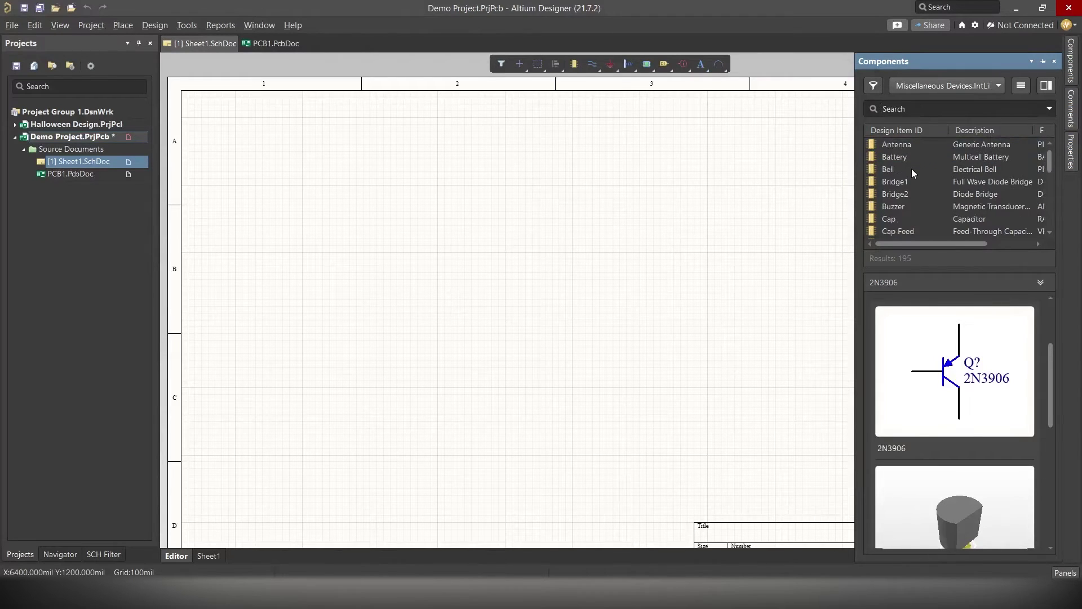
scroll(1013, 416, down, 3)
scroll(995, 416, up, 3)
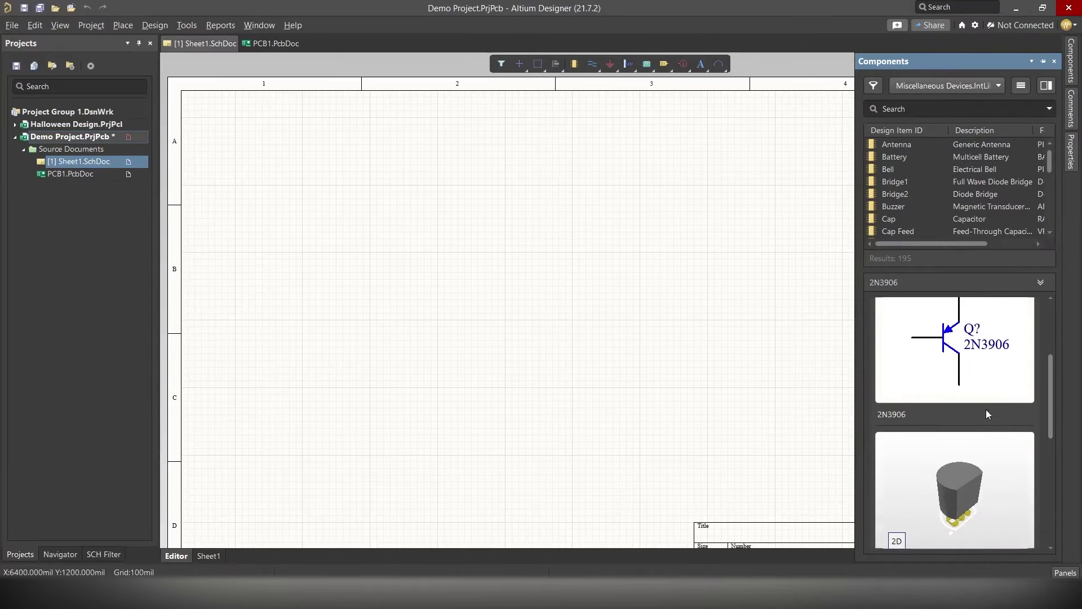
scroll(953, 366, down, 1)
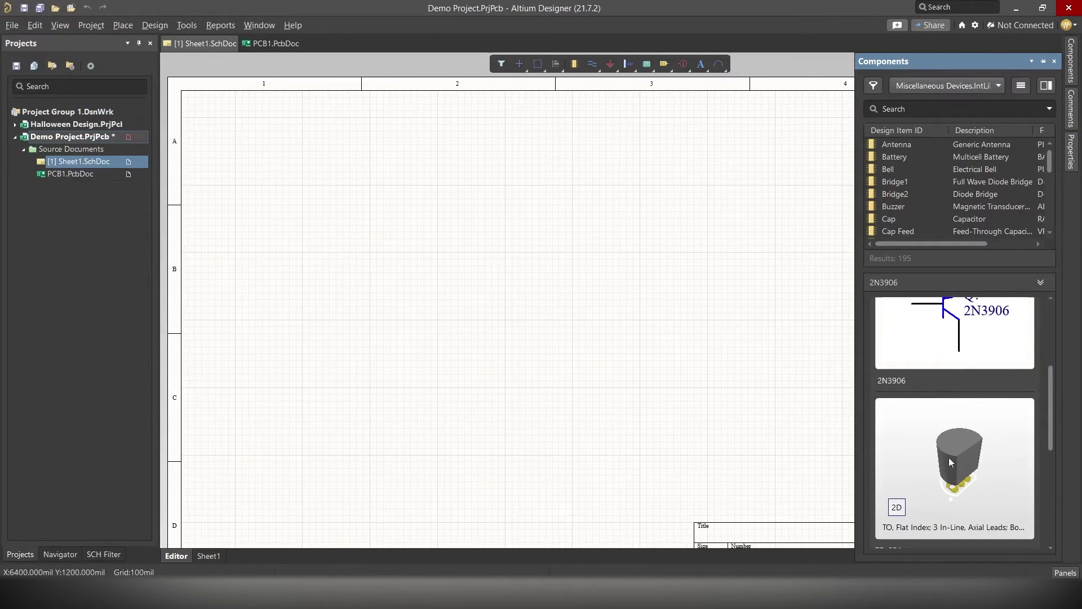
scroll(977, 460, up, 1)
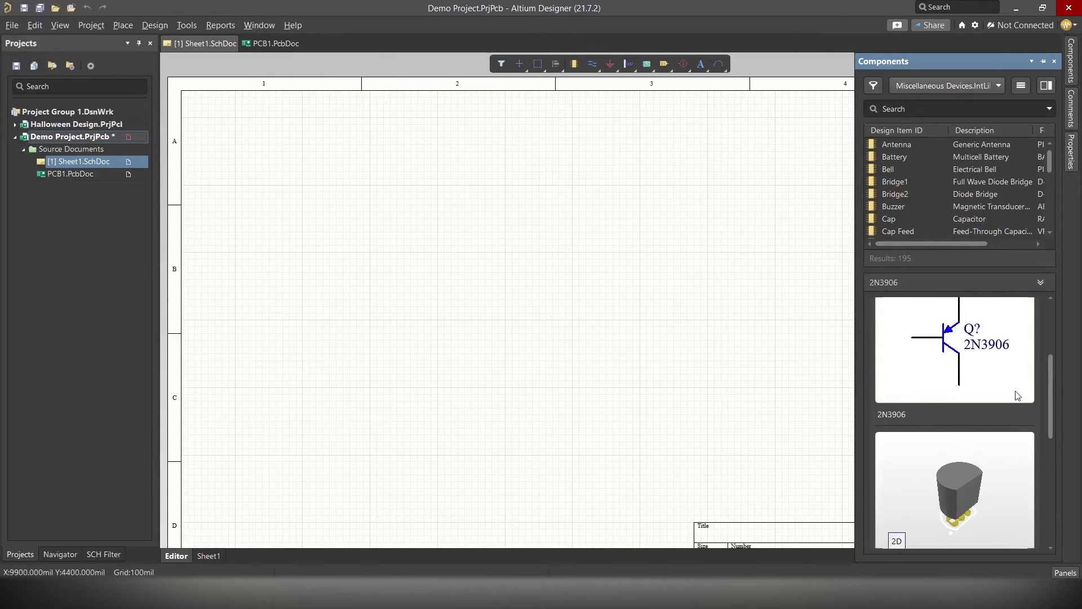
Search the components for 'led' and preview LED1, LED2 and LED3, returning to LED1
click(905, 108)
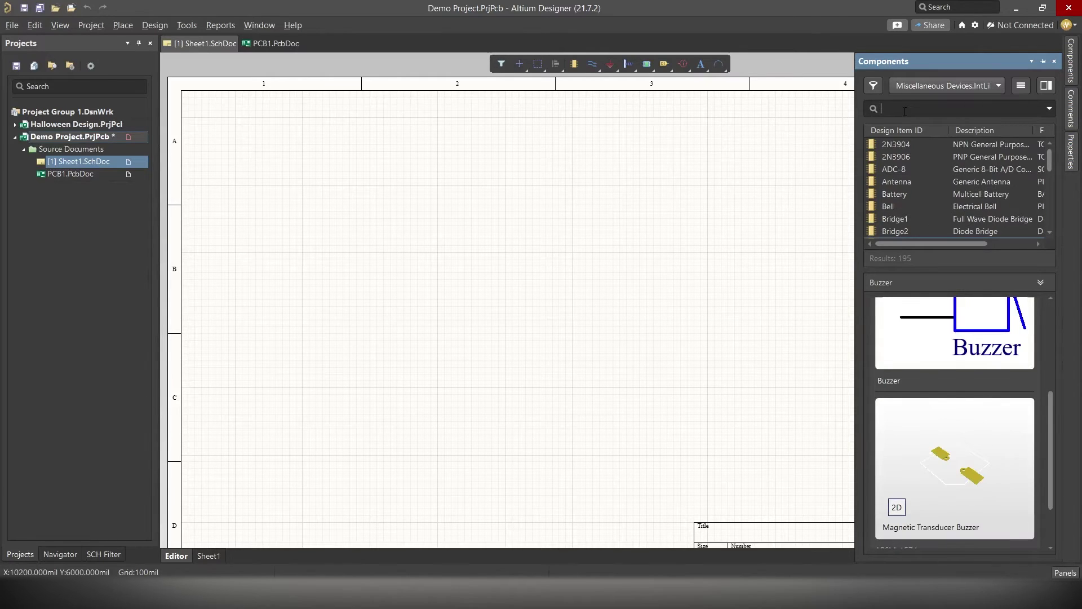
text(led)
key(Return)
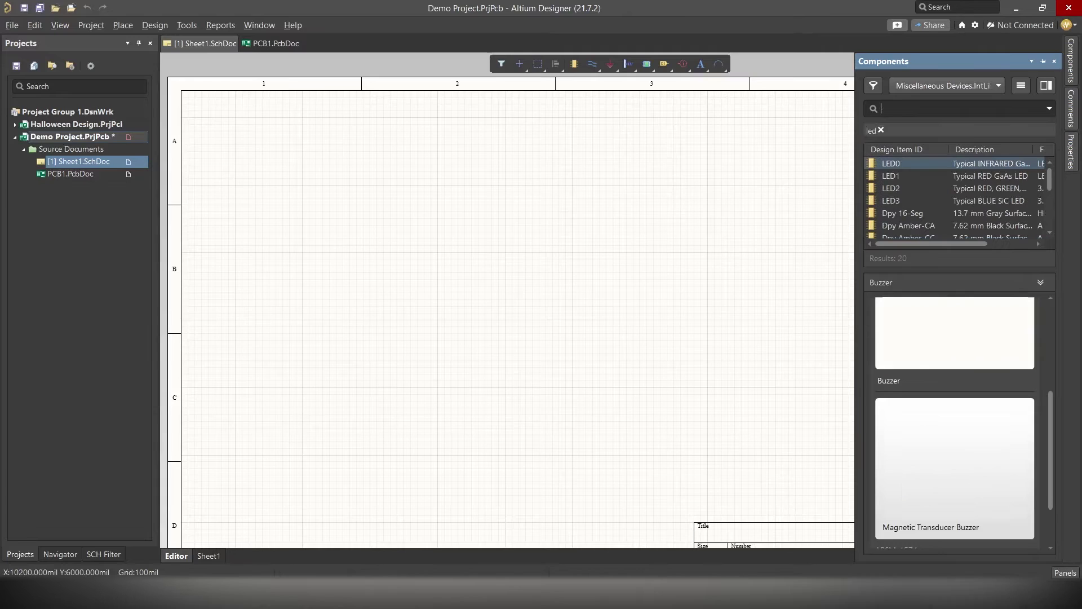
click(902, 175)
click(901, 191)
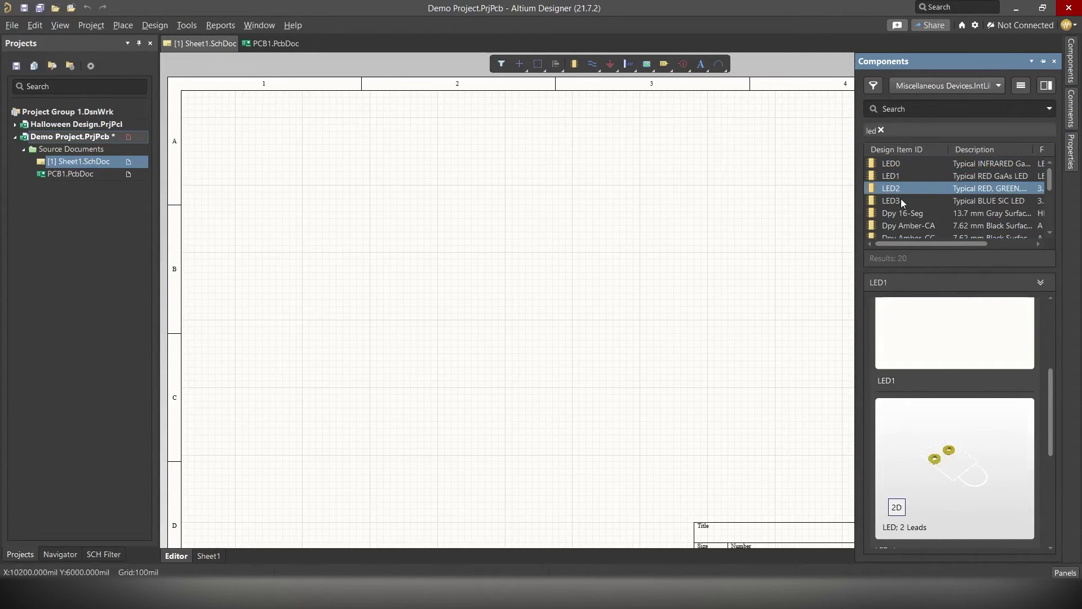
click(896, 202)
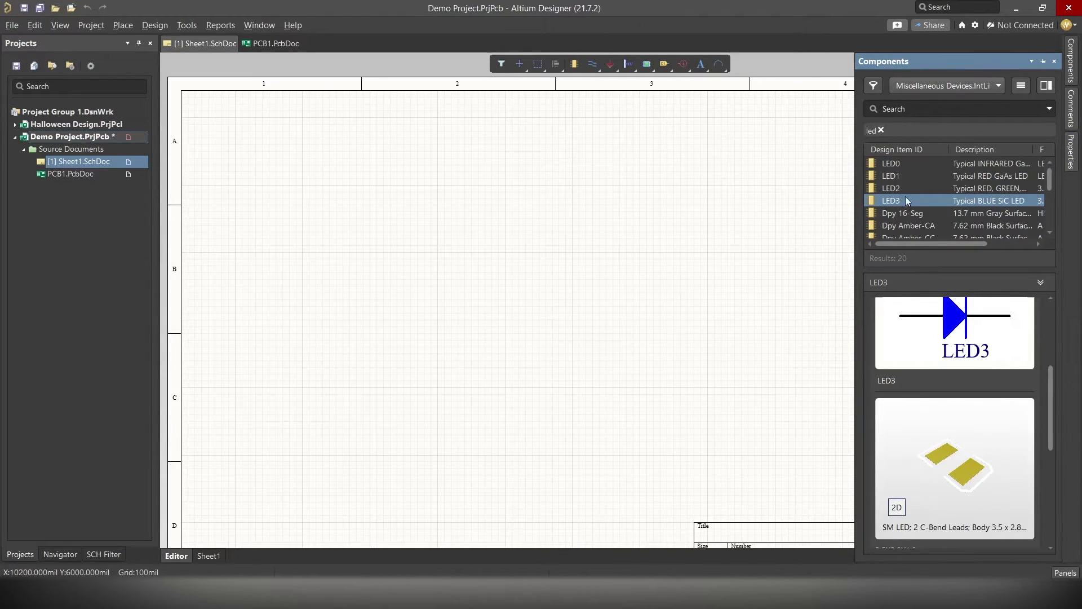
scroll(908, 206, down, 1)
scroll(909, 203, up, 1)
click(911, 176)
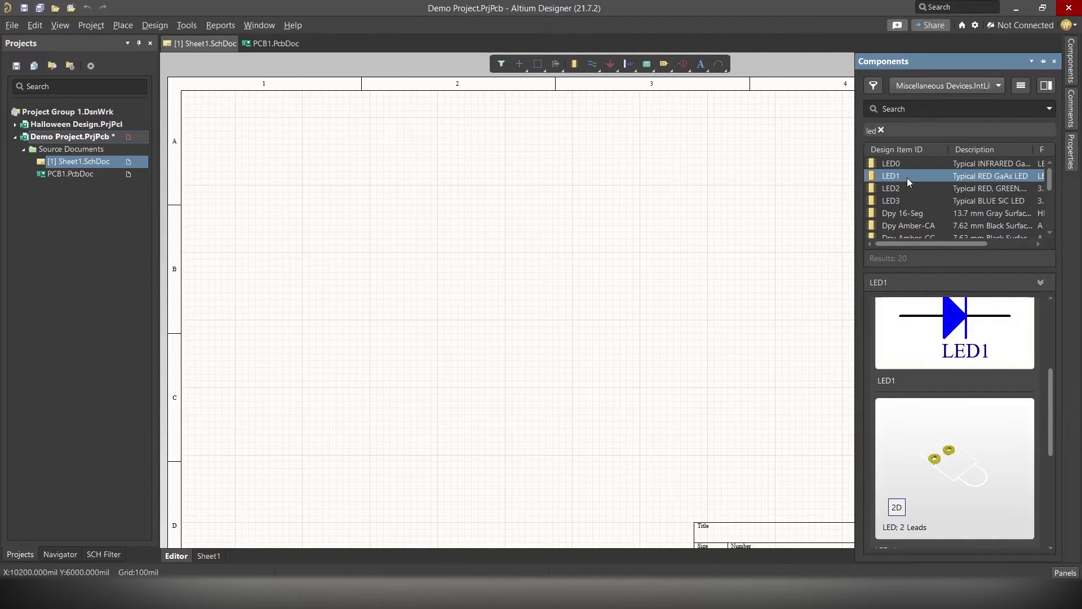
drag(933, 244, 881, 248)
Place the LED1 red LED near the top of the sheet
right_click(890, 180)
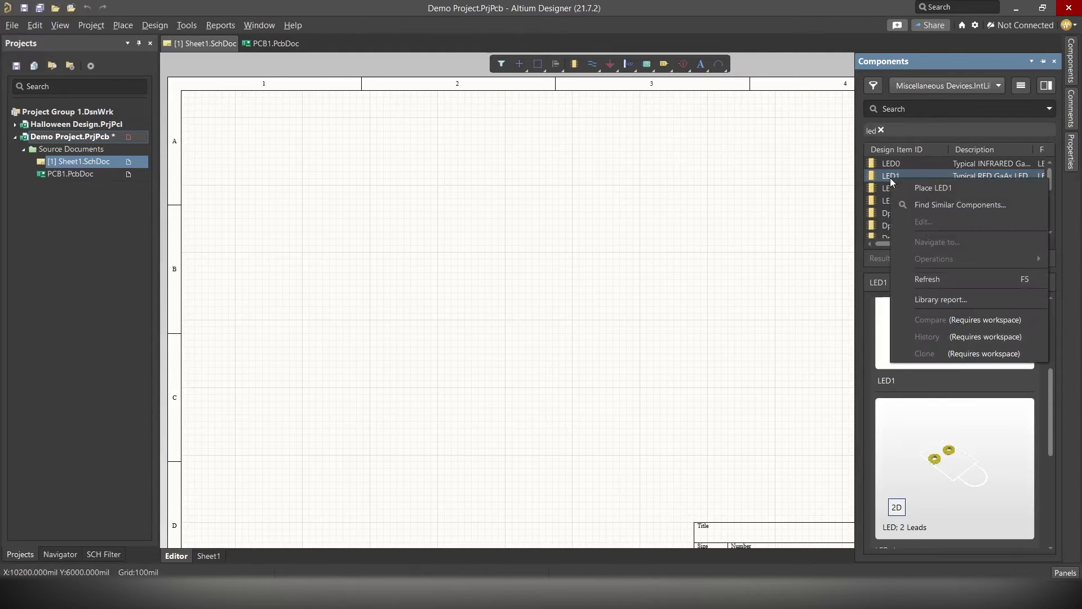
click(945, 192)
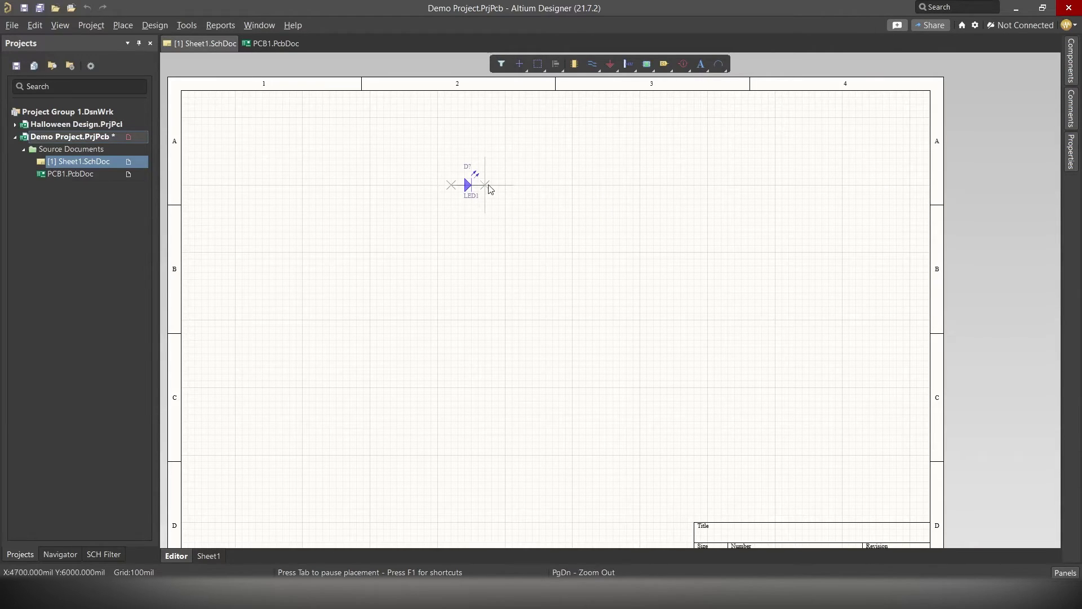
click(495, 189)
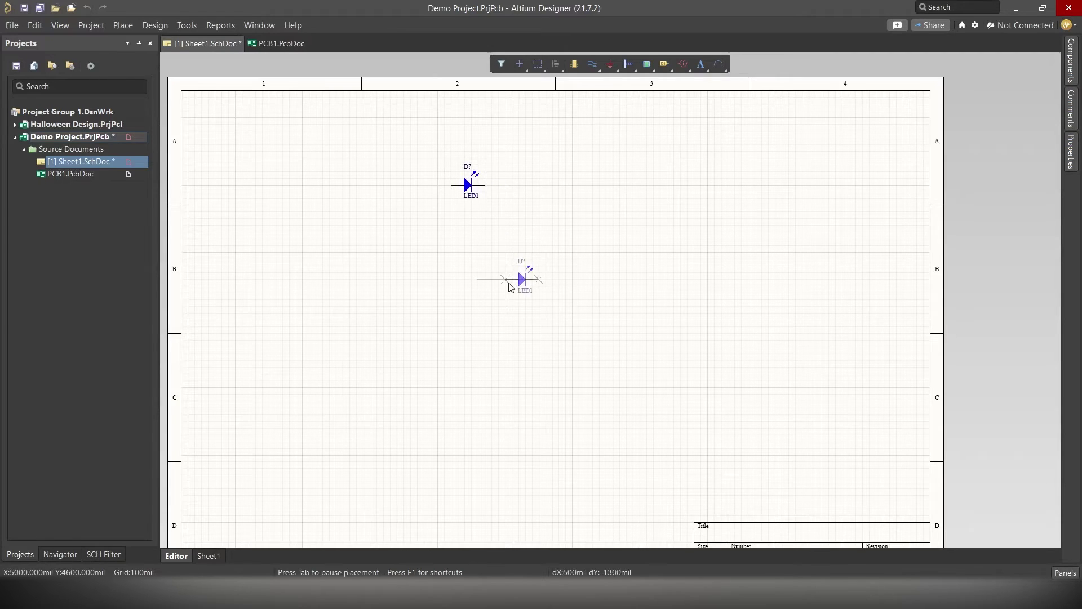
Cancel the extra LED copy, then search 'resistor' and preview Res1 and Res2
key(Escape)
click(292, 336)
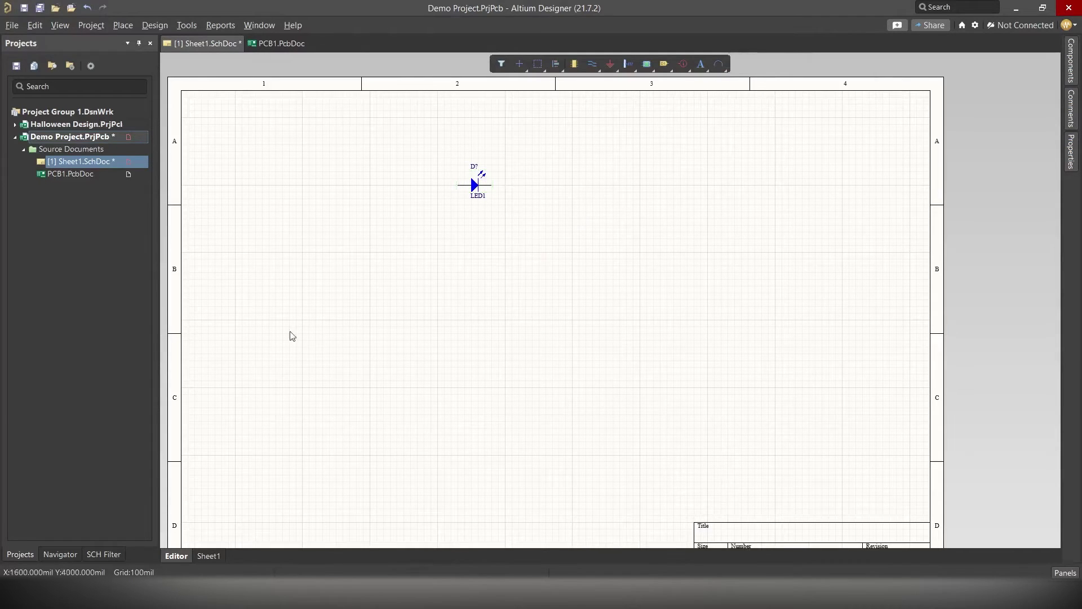
click(574, 64)
text(resistor)
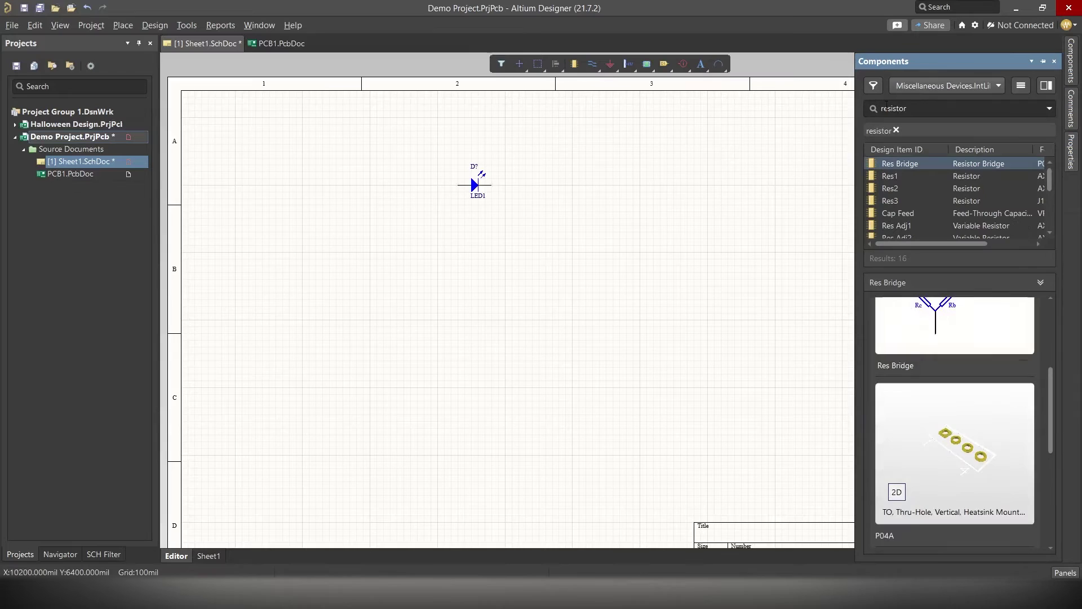
click(891, 176)
click(891, 188)
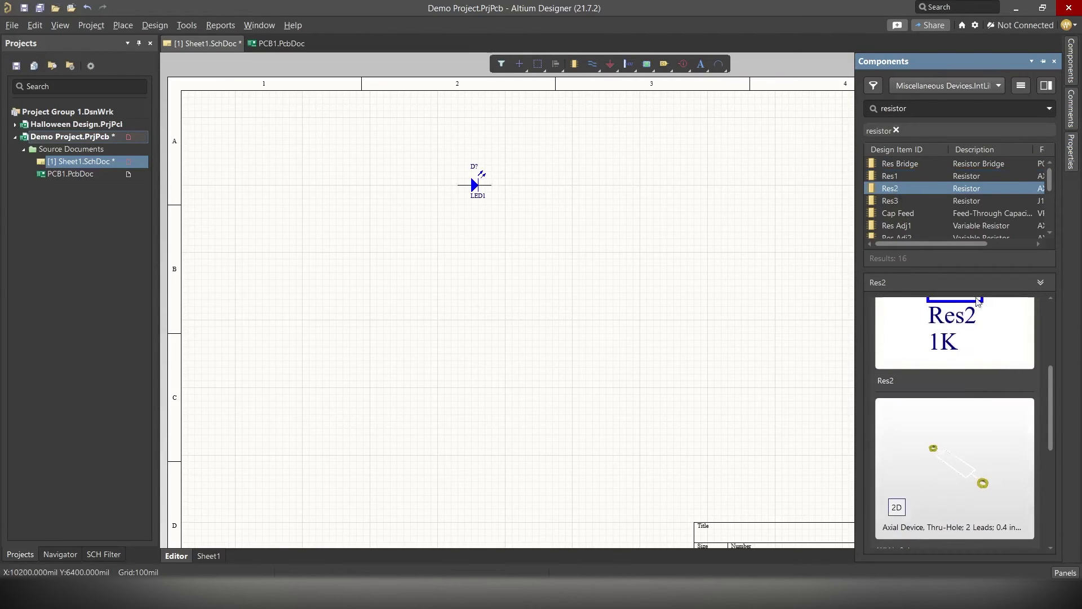
Place the Res2 1K resistor just left of the LED
scroll(971, 345, up, 1)
right_click(894, 189)
click(924, 198)
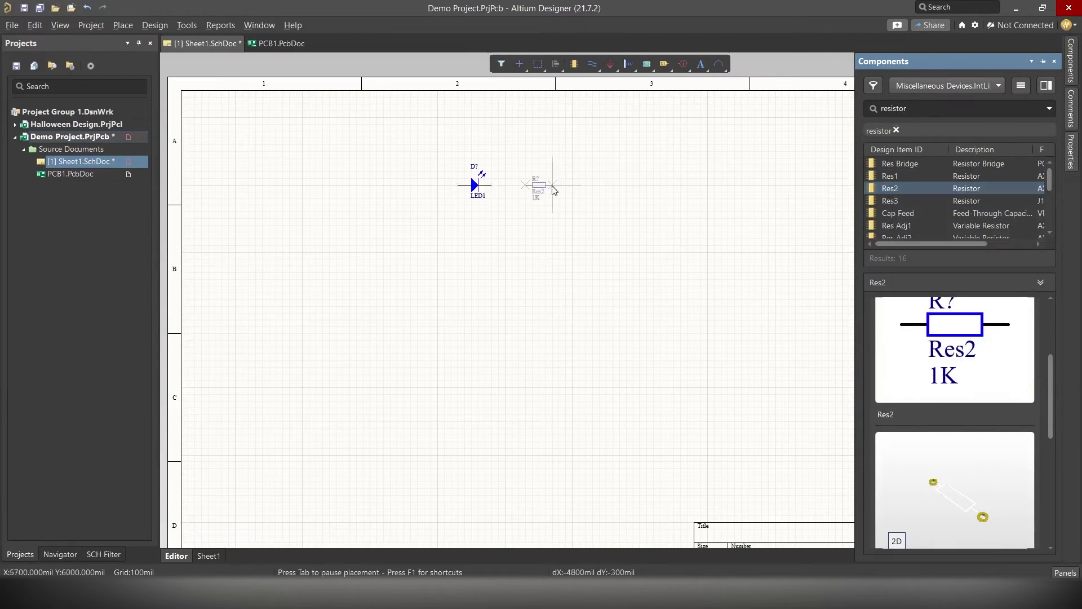
click(418, 185)
key(Escape)
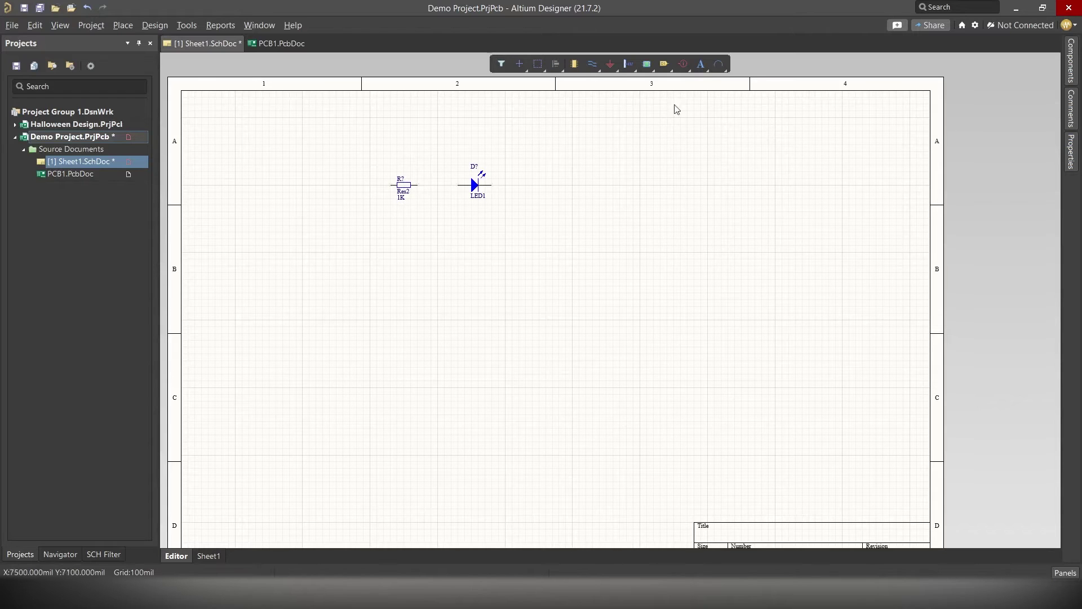
Search the component library for 'battery' and select the Multicell Battery result
click(574, 64)
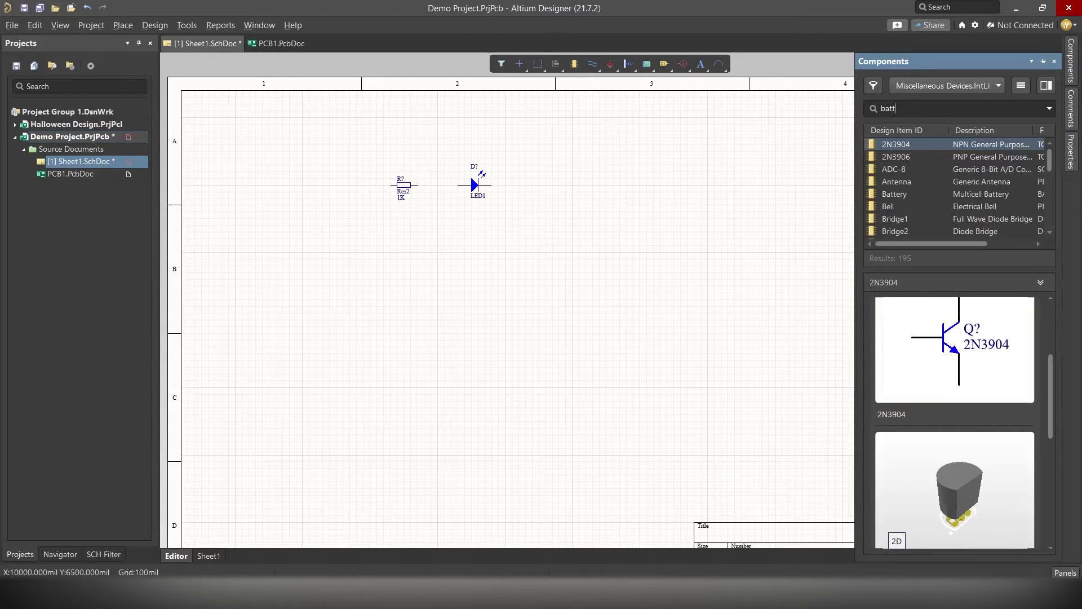
key(Return)
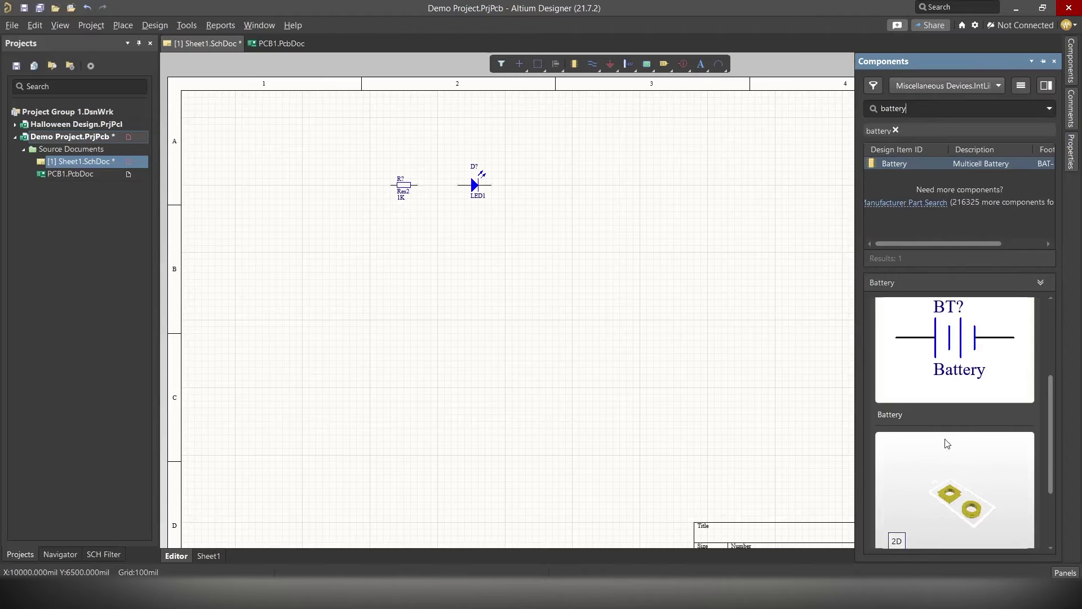
scroll(947, 446, down, 1)
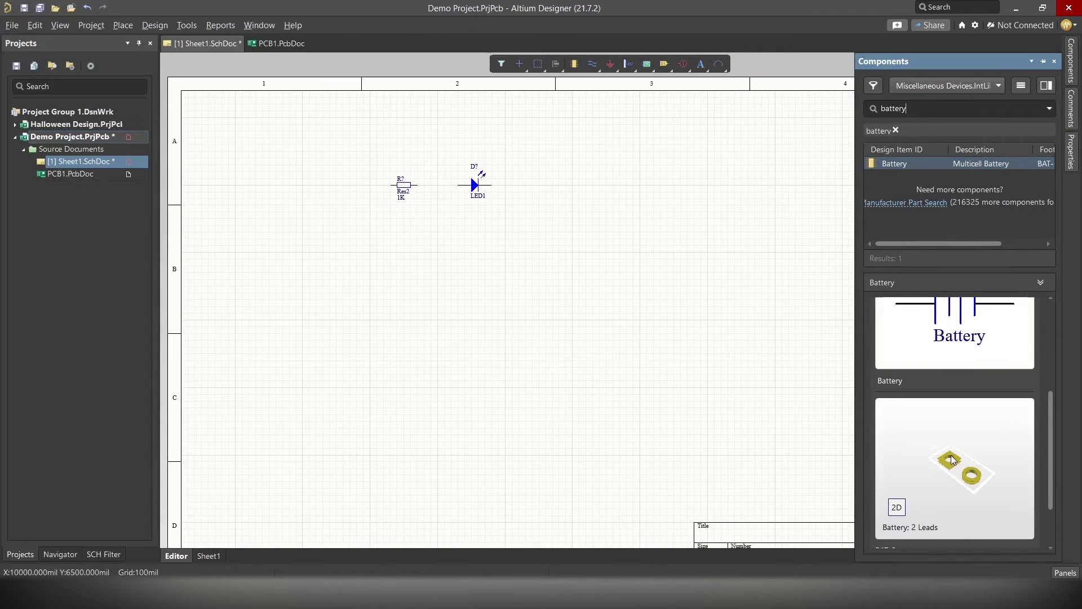
scroll(956, 463, up, 1)
scroll(954, 465, down, 1)
scroll(982, 462, up, 4)
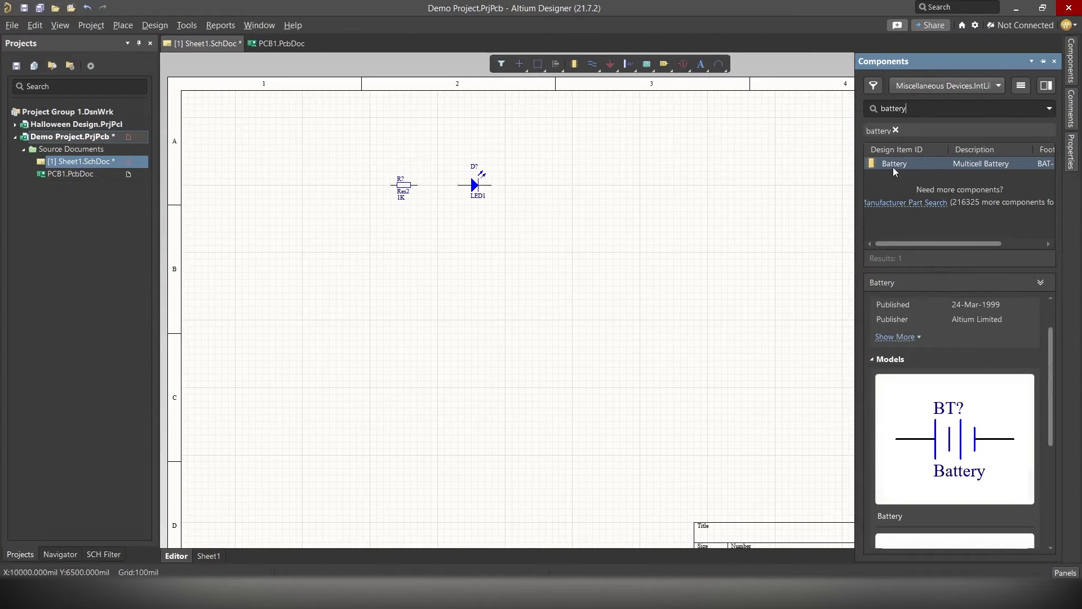
click(902, 228)
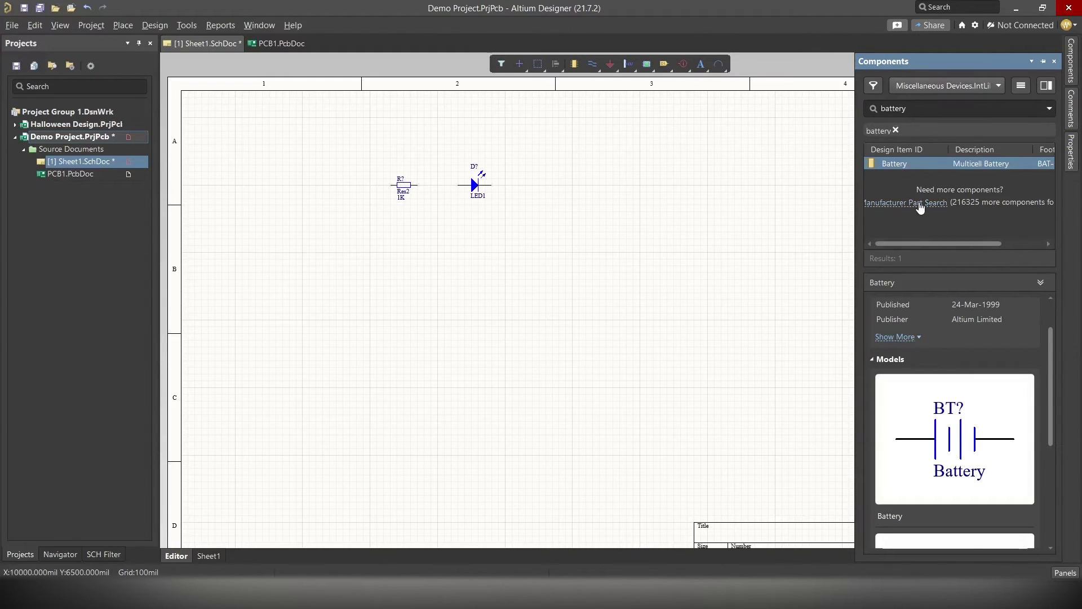
Look up the 796136-1 battery connector in Manufacturer Part Search and review its details
click(893, 204)
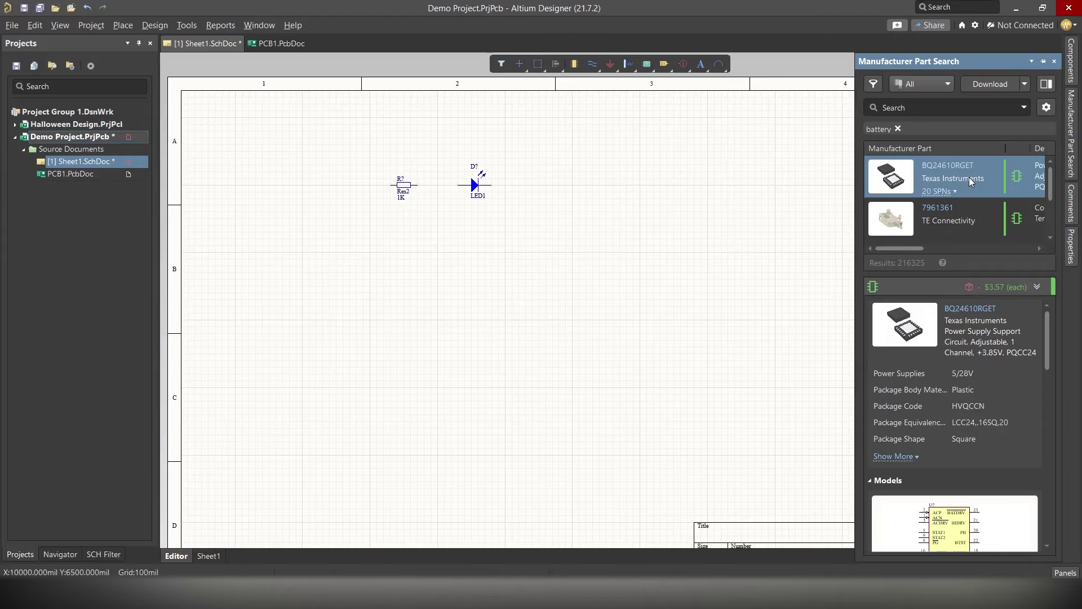
click(936, 232)
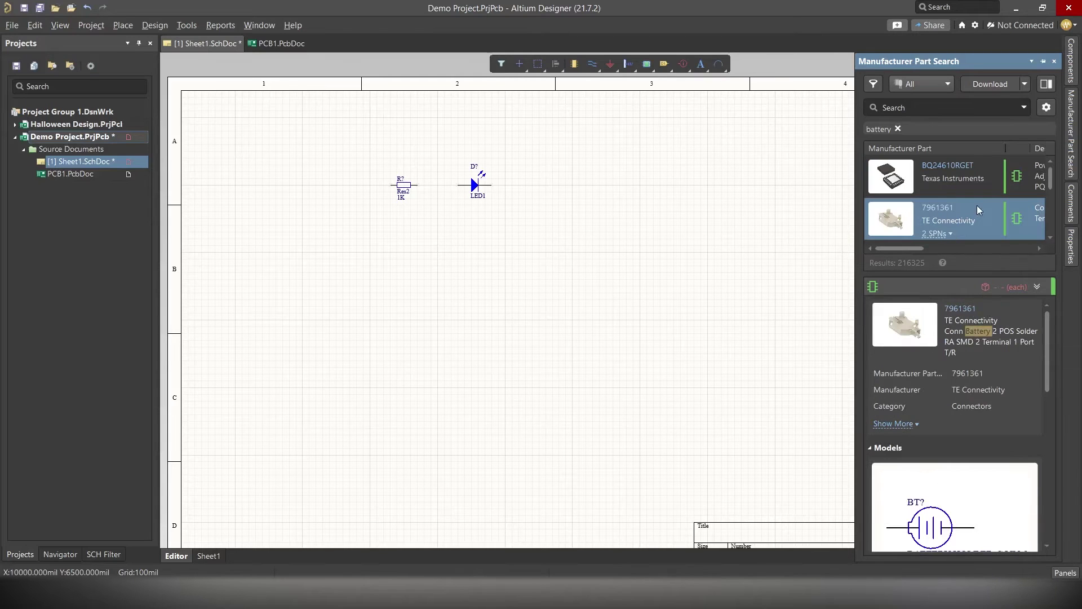
scroll(993, 358, down, 4)
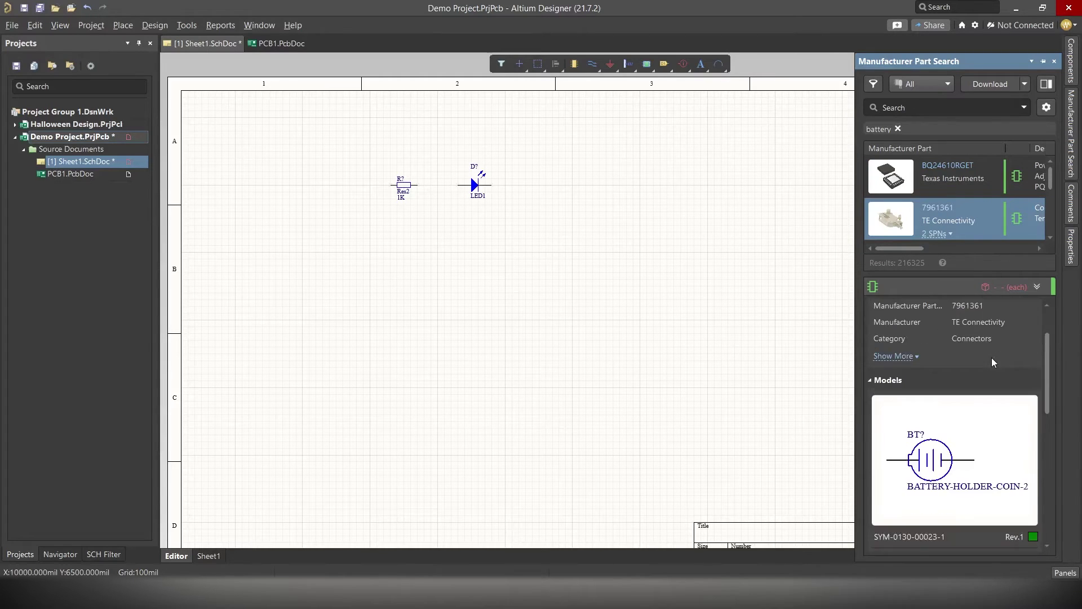
scroll(980, 367, down, 3)
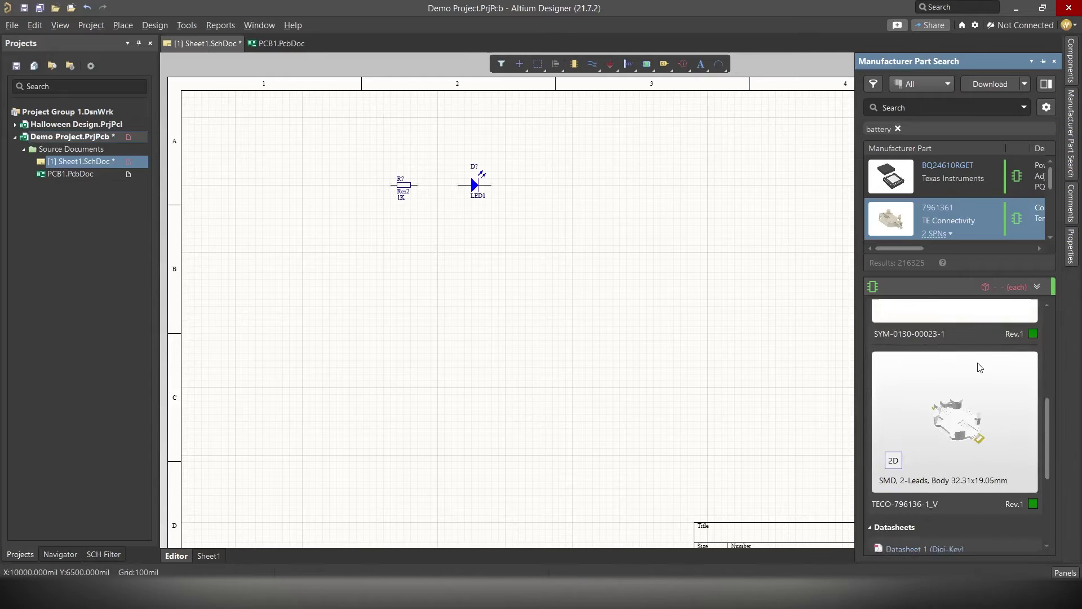
scroll(956, 366, up, 1)
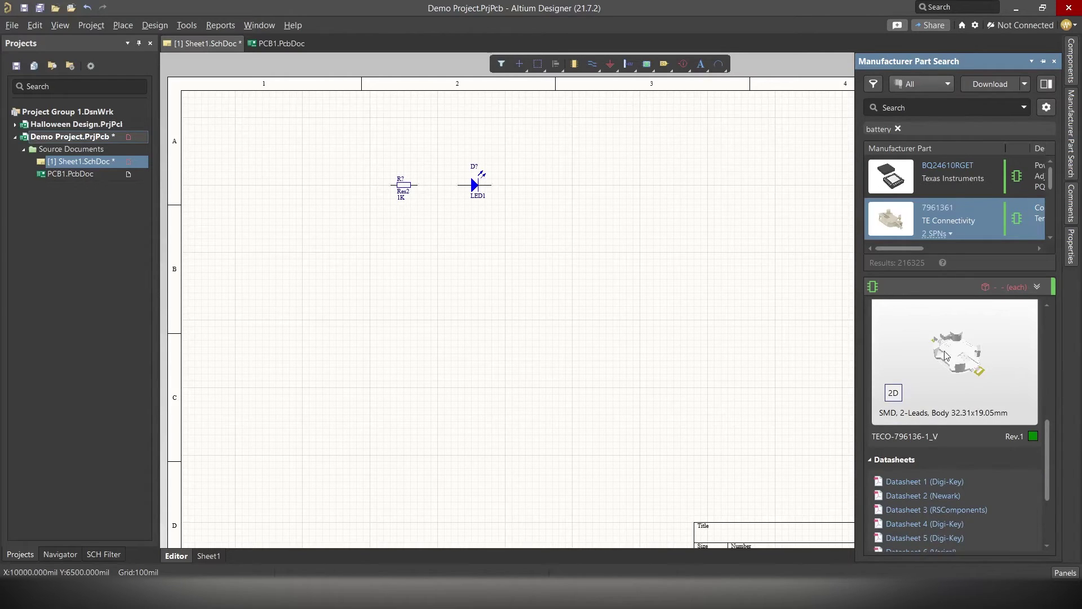
scroll(948, 381, up, 1)
Place the 796136-1 battery rotated upright in column 1, row B, left of the resistor
right_click(958, 210)
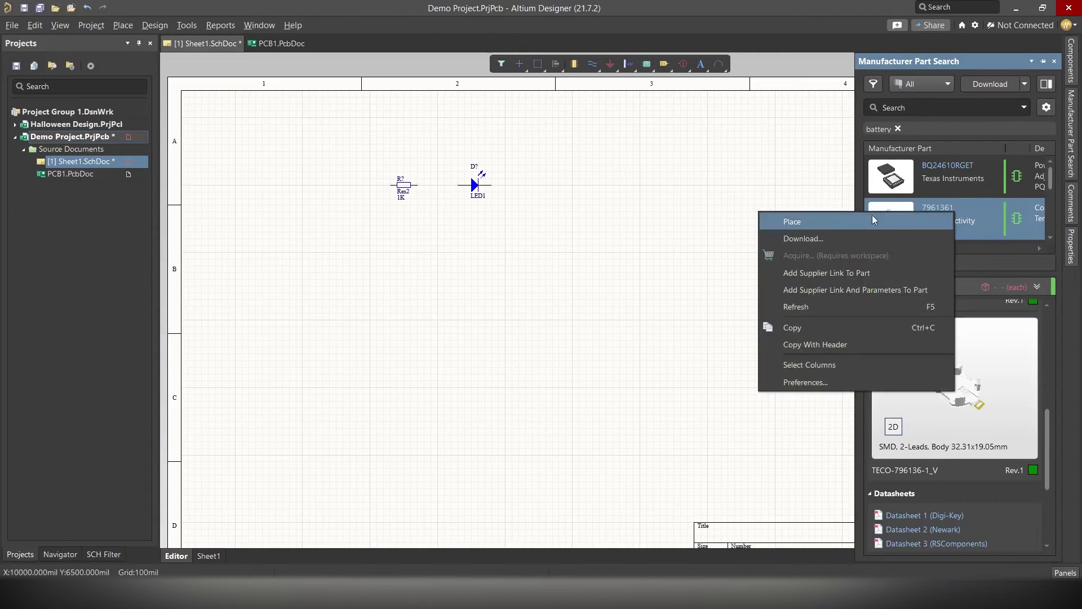
click(826, 218)
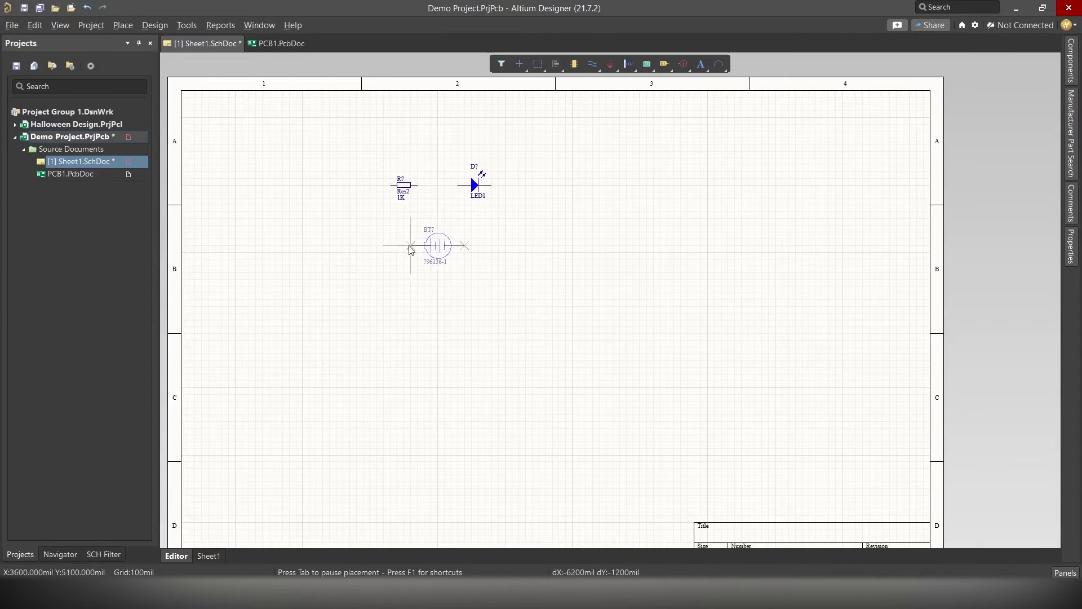
key(space)
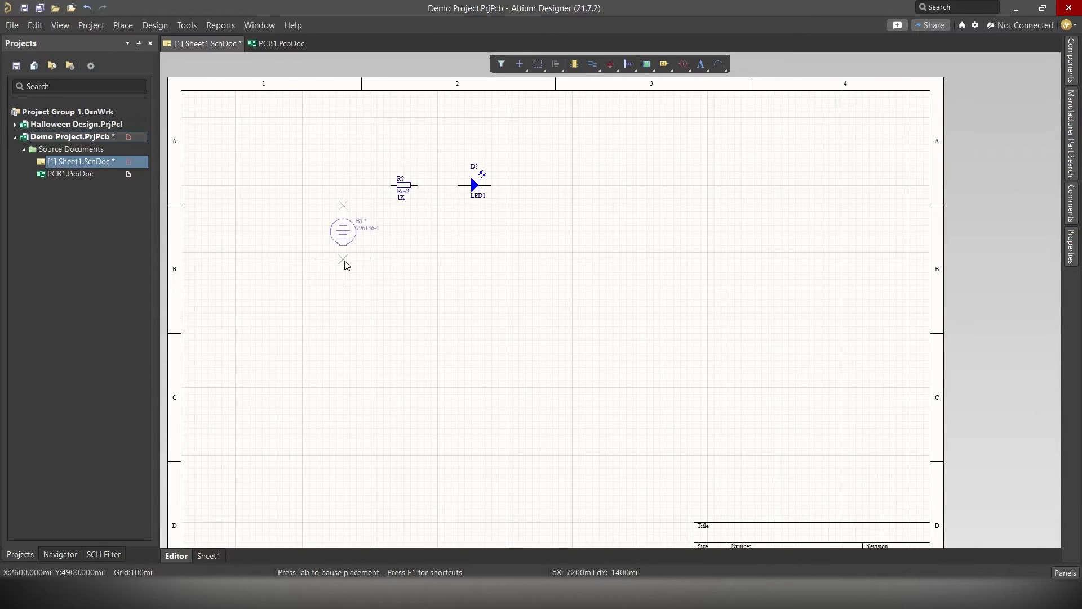
key(space)
key(space)
key(space)
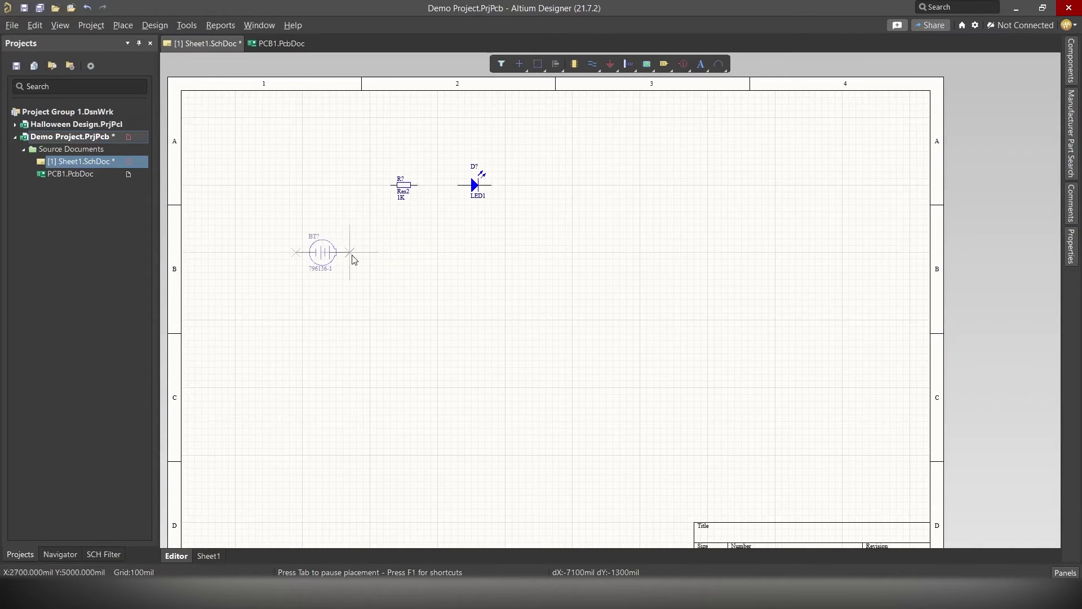
key(space)
click(323, 215)
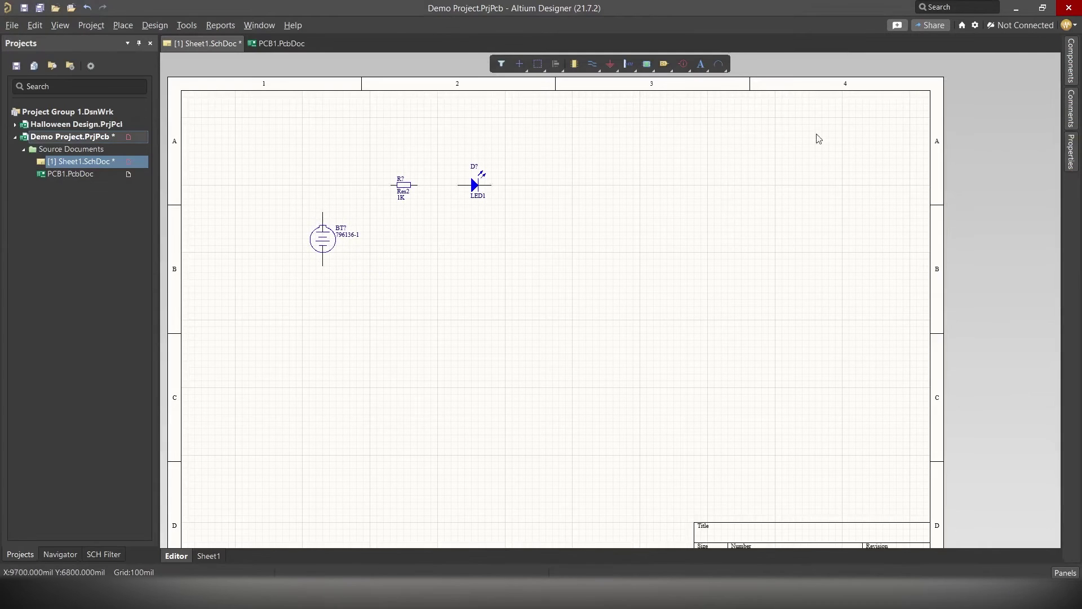
Search for 'button' and place the PTS645SM43SMTR92LFS tactile switch below the LED
click(575, 64)
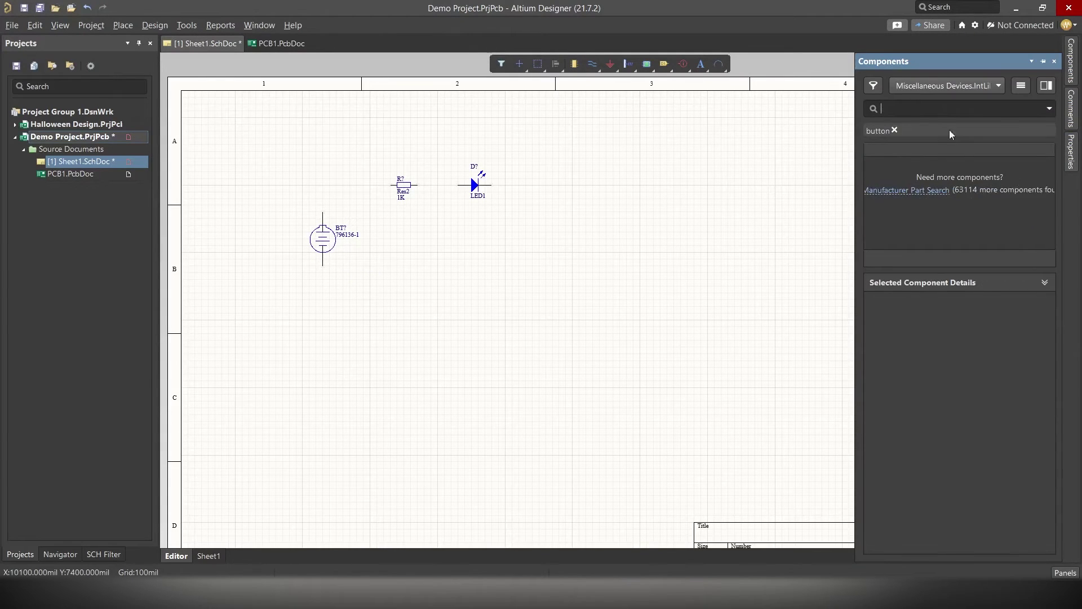
click(898, 194)
scroll(951, 267, down, 1)
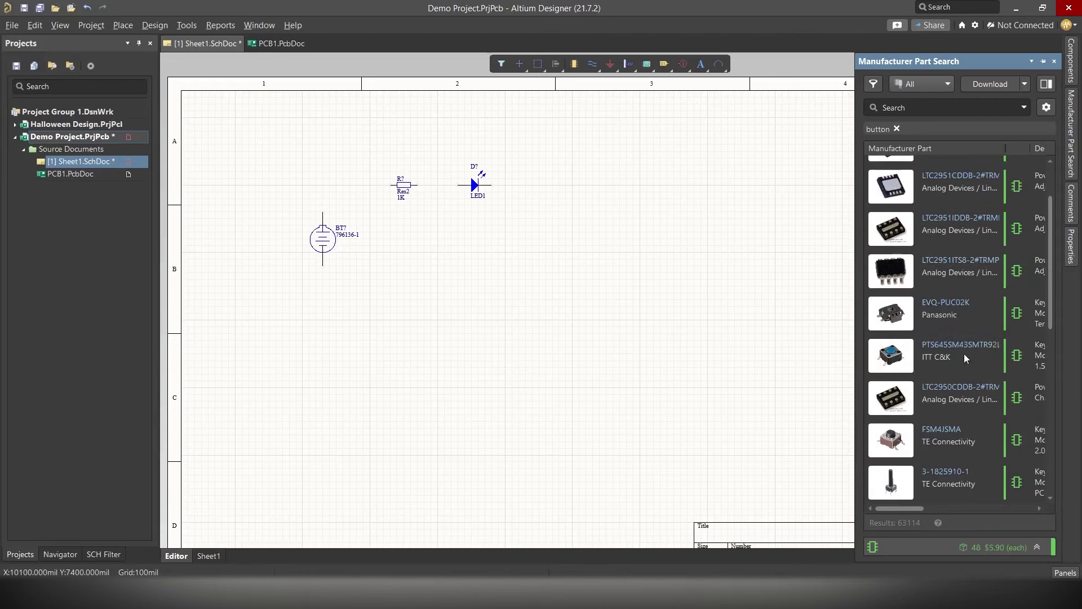
click(902, 358)
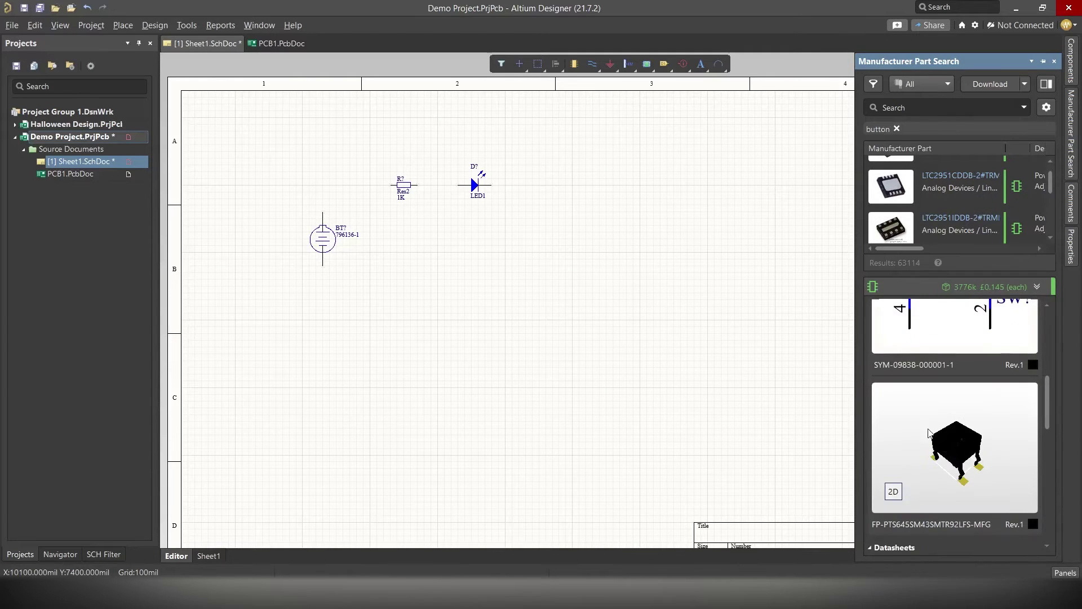
right_click(984, 231)
click(806, 237)
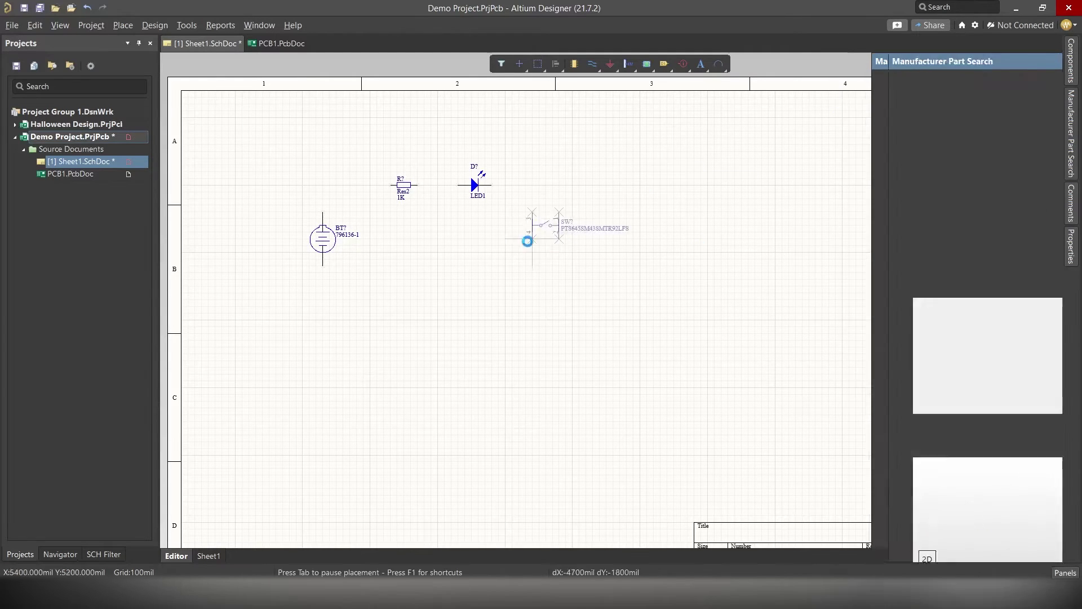
click(483, 278)
key(Escape)
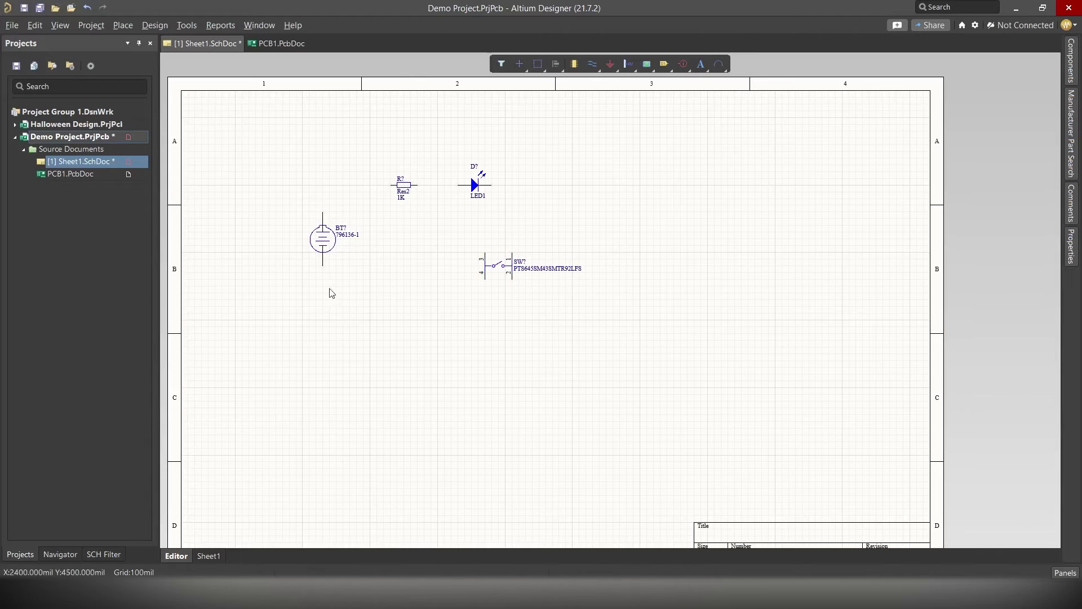
ctrl+scroll(395, 236, up, 2)
click(593, 63)
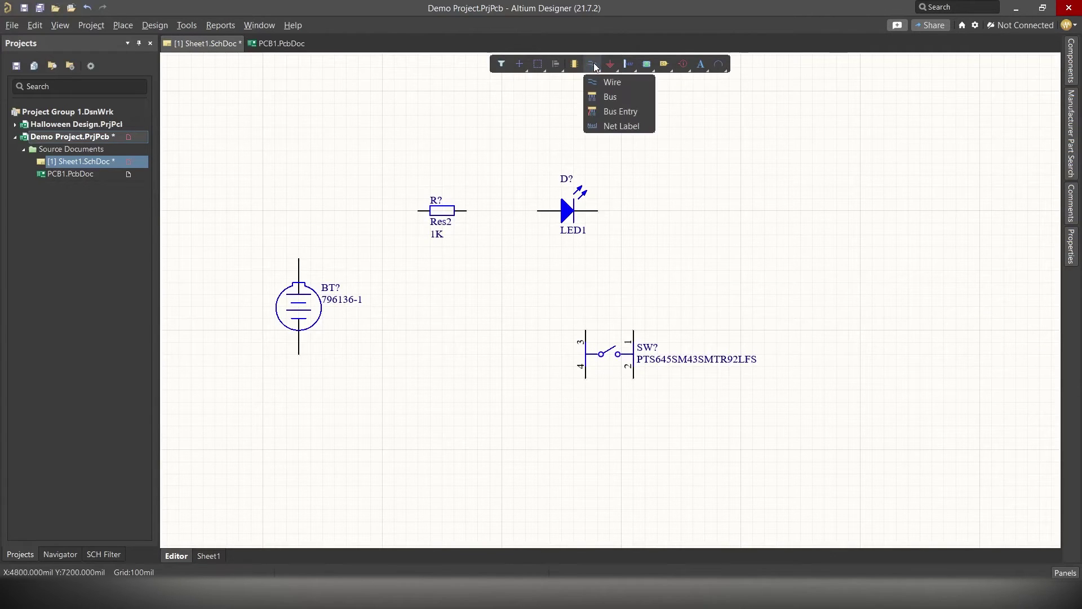
Wire battery to resistor, resistor to LED, LED to switch pin 1, and switch pin 4 to battery
click(618, 86)
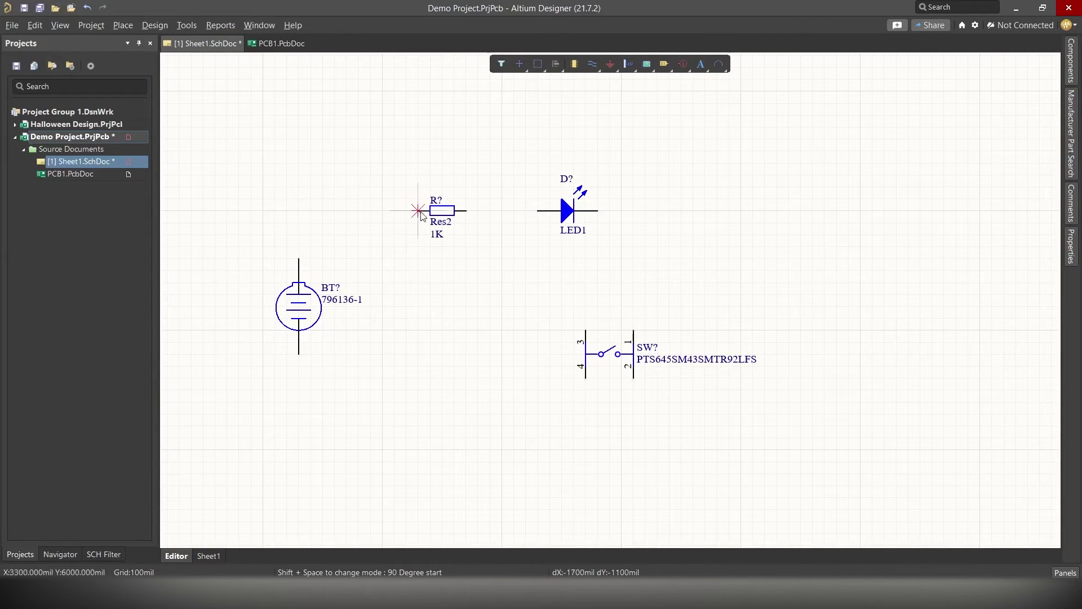
click(299, 258)
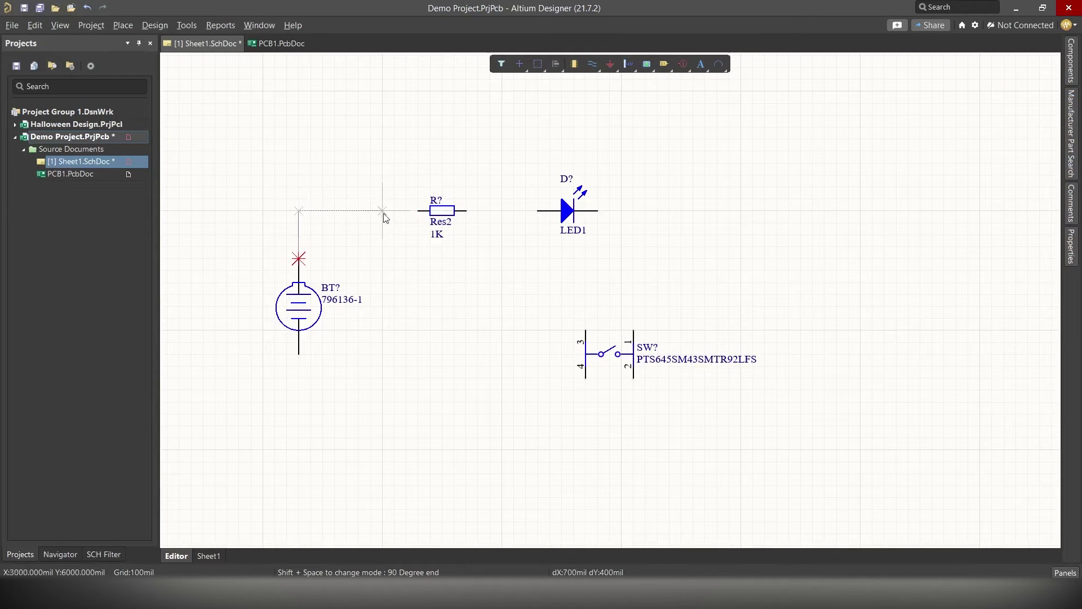
click(418, 210)
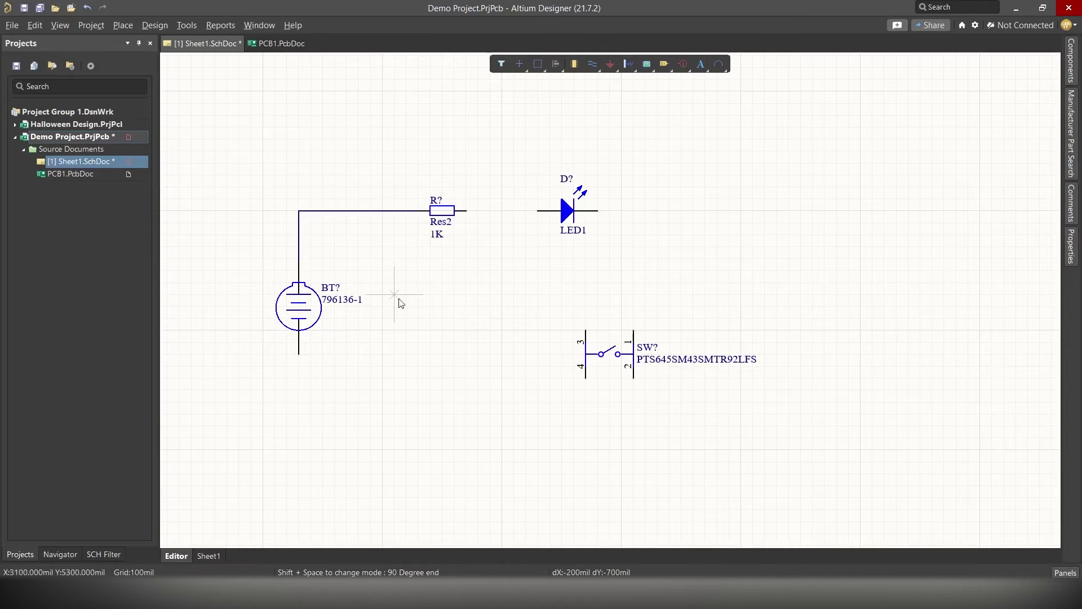
click(466, 210)
click(538, 211)
click(597, 210)
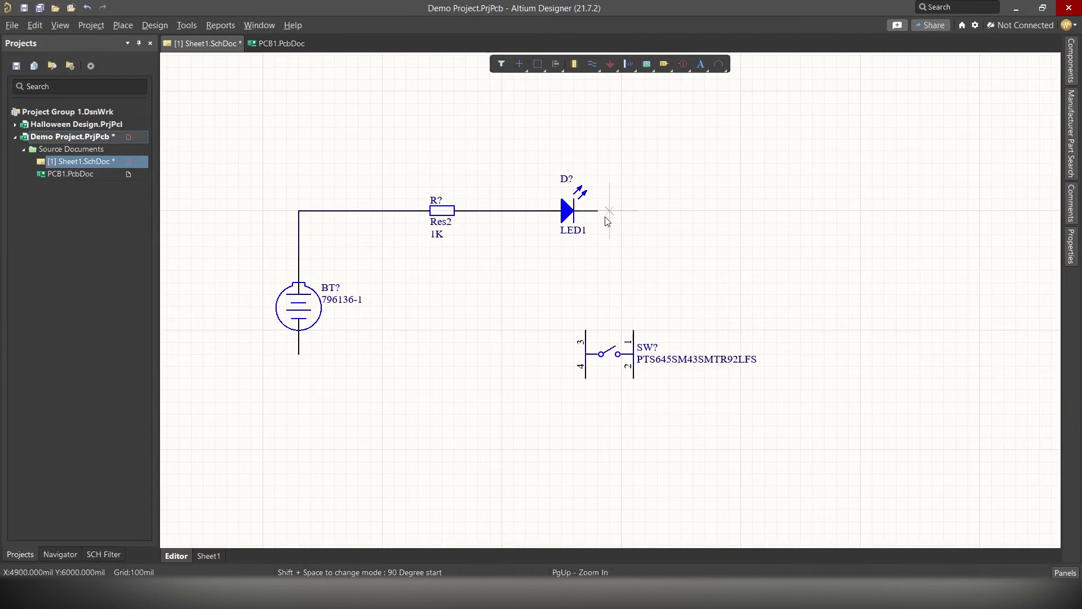
click(634, 329)
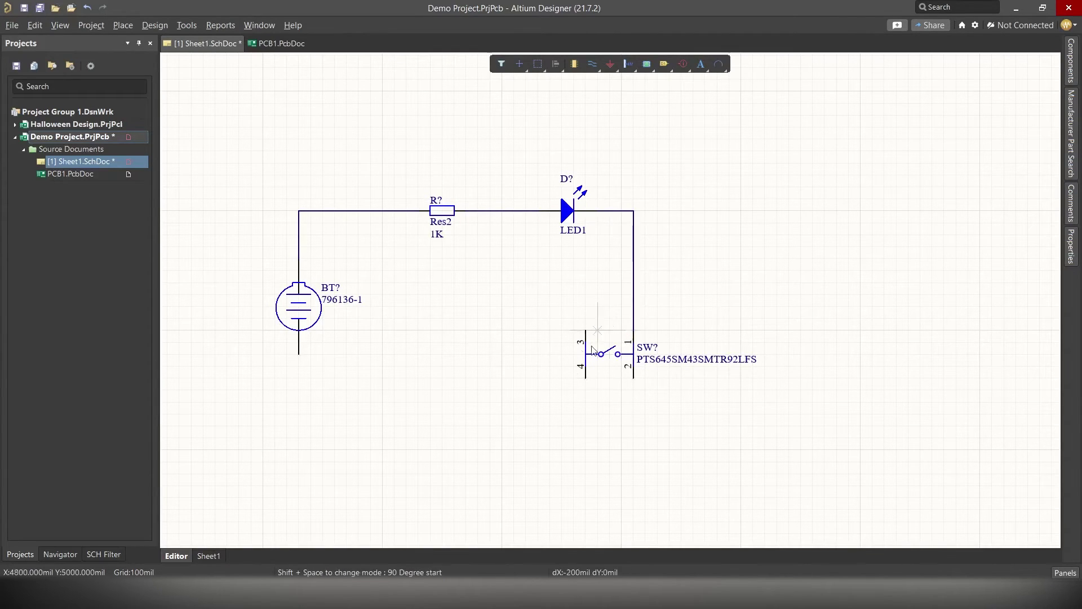
click(585, 379)
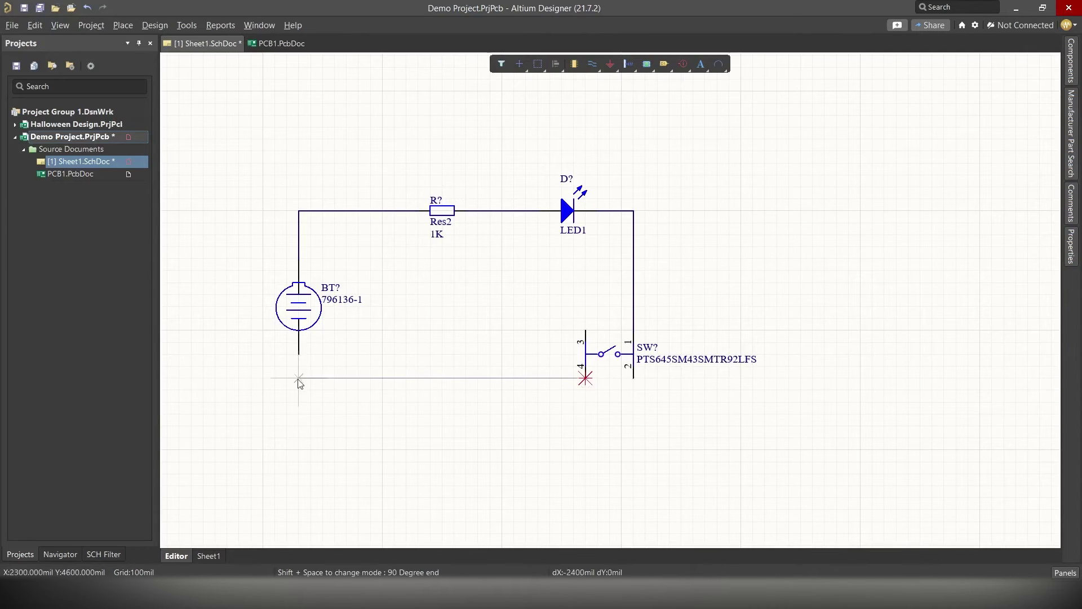
click(299, 353)
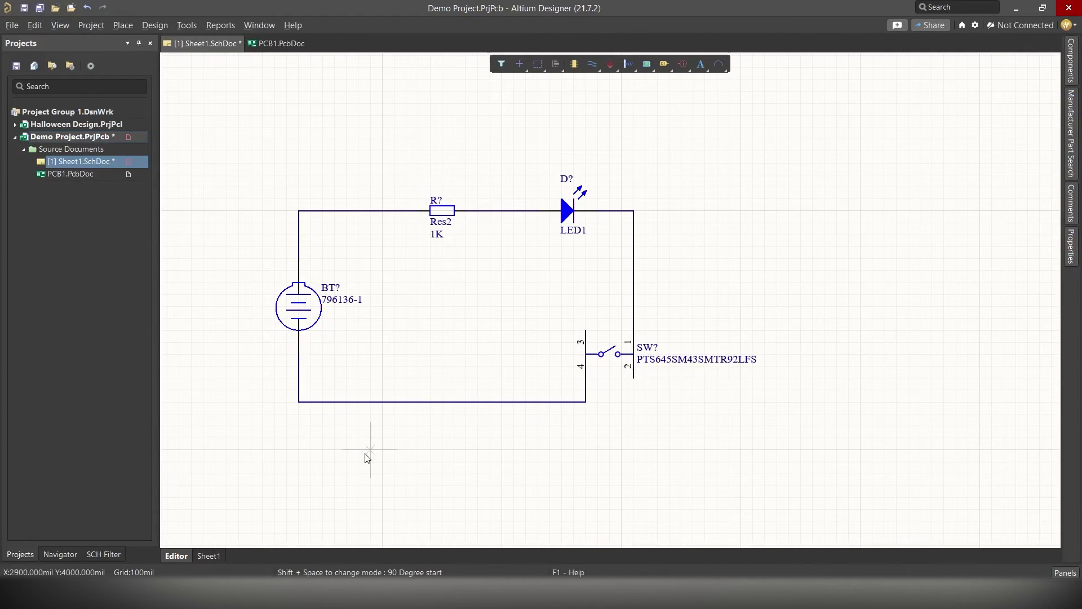
right_click(418, 331)
scroll(536, 355, down, 1)
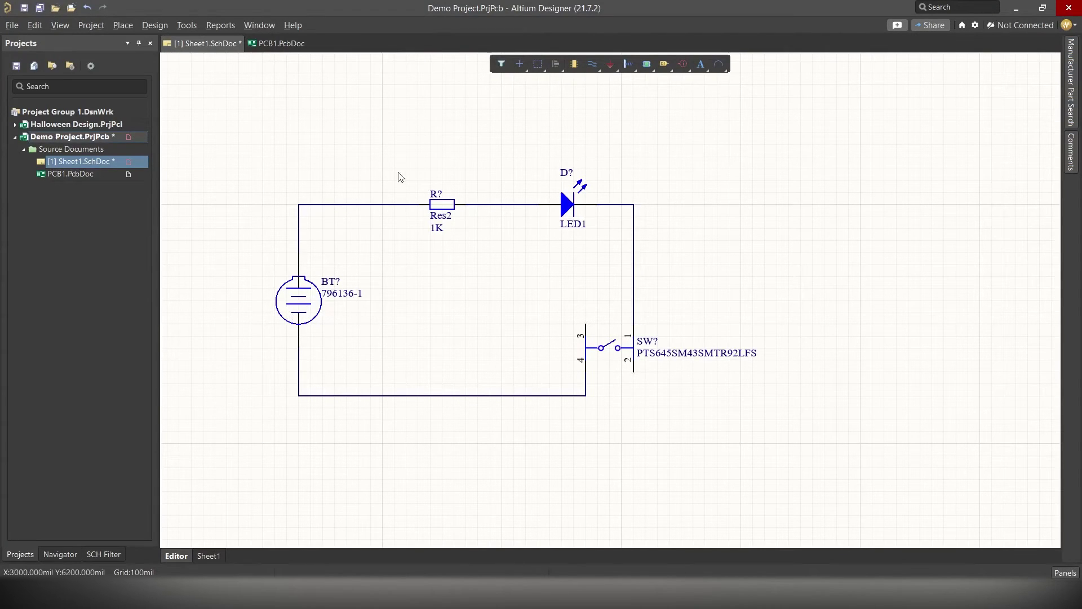
Set the battery's designator to BT1 and the resistor's to R1
click(303, 299)
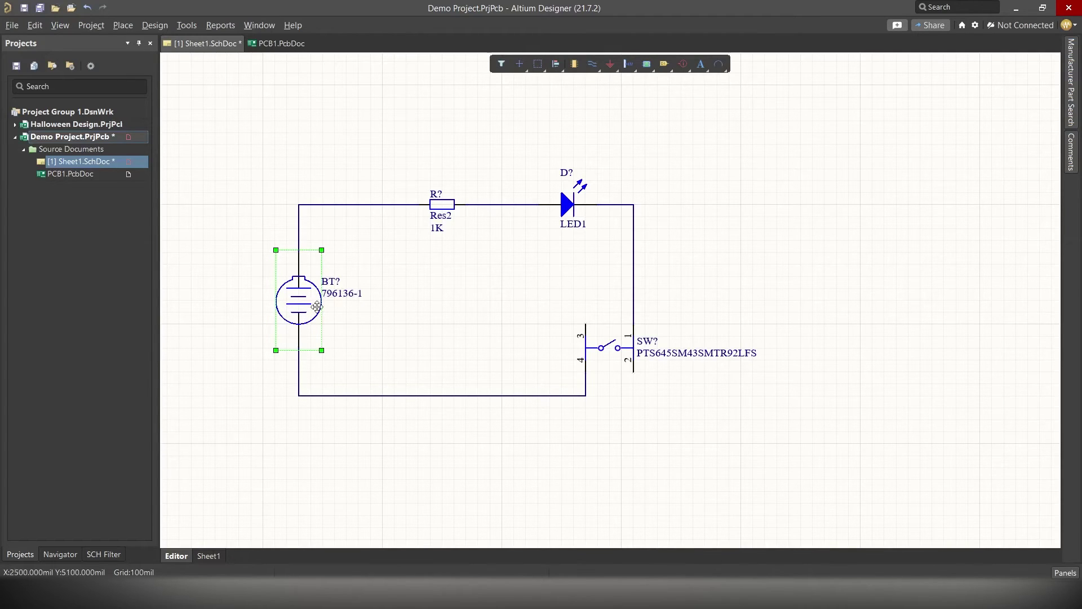
click(445, 437)
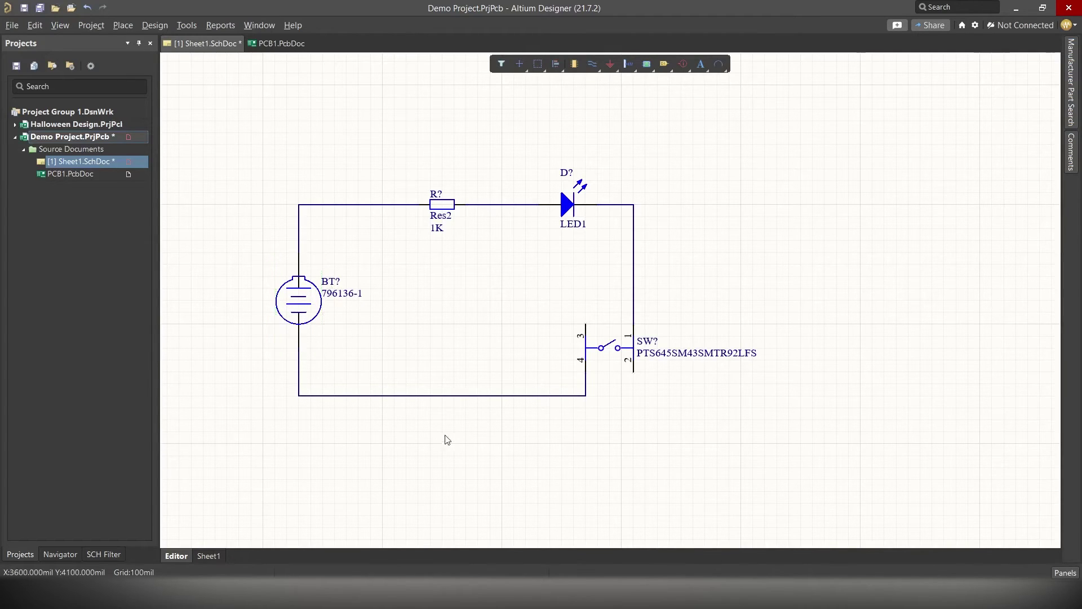
double_click(298, 312)
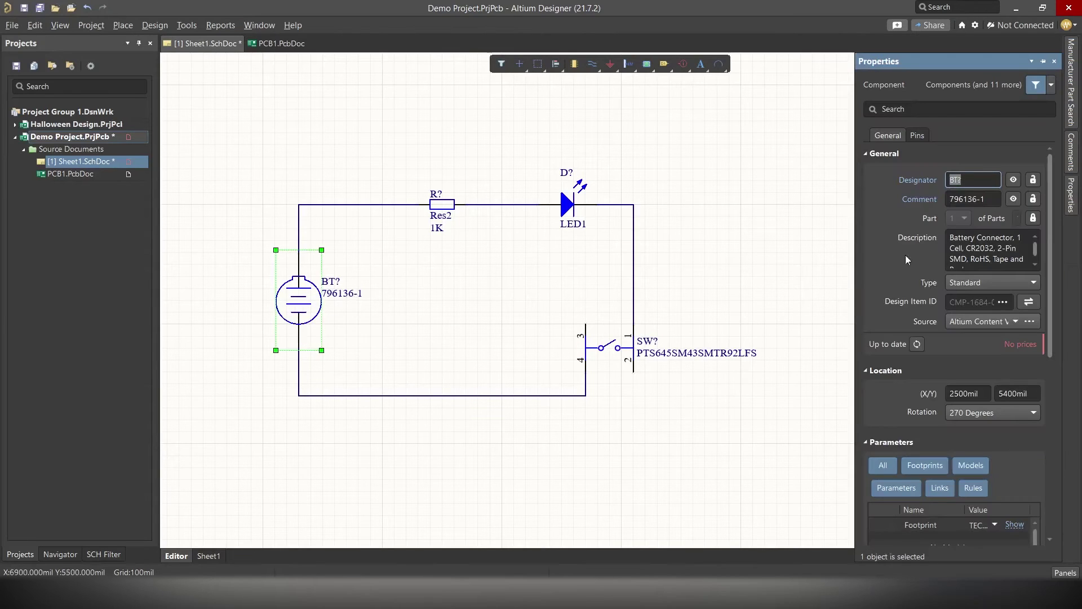
click(982, 180)
key(Return)
click(439, 205)
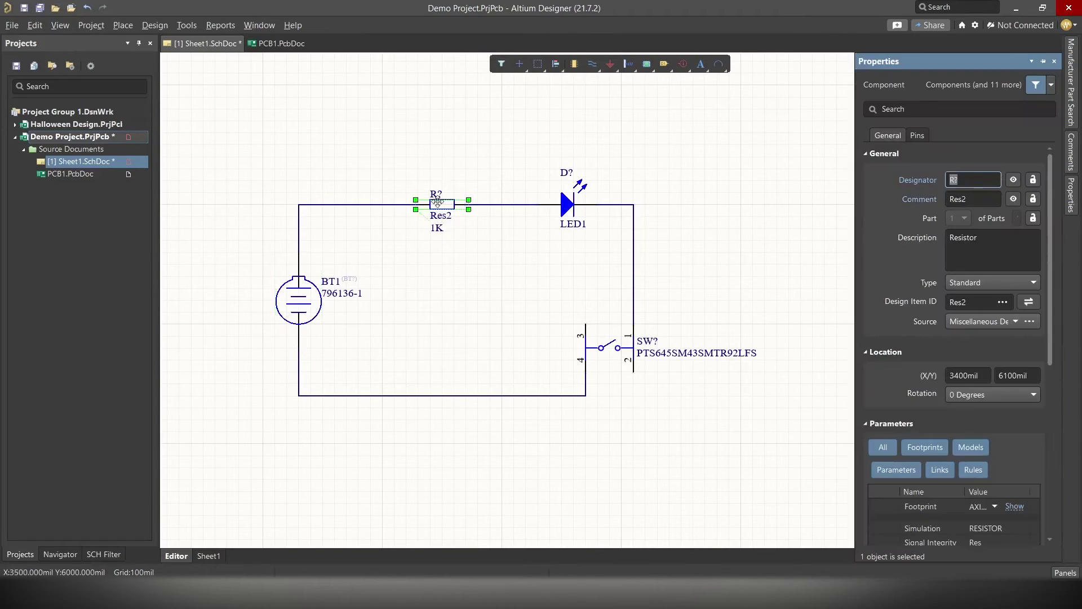
text(R1)
key(Return)
Set the LED's designator to D1 and the switch's to SW1
click(567, 204)
click(974, 179)
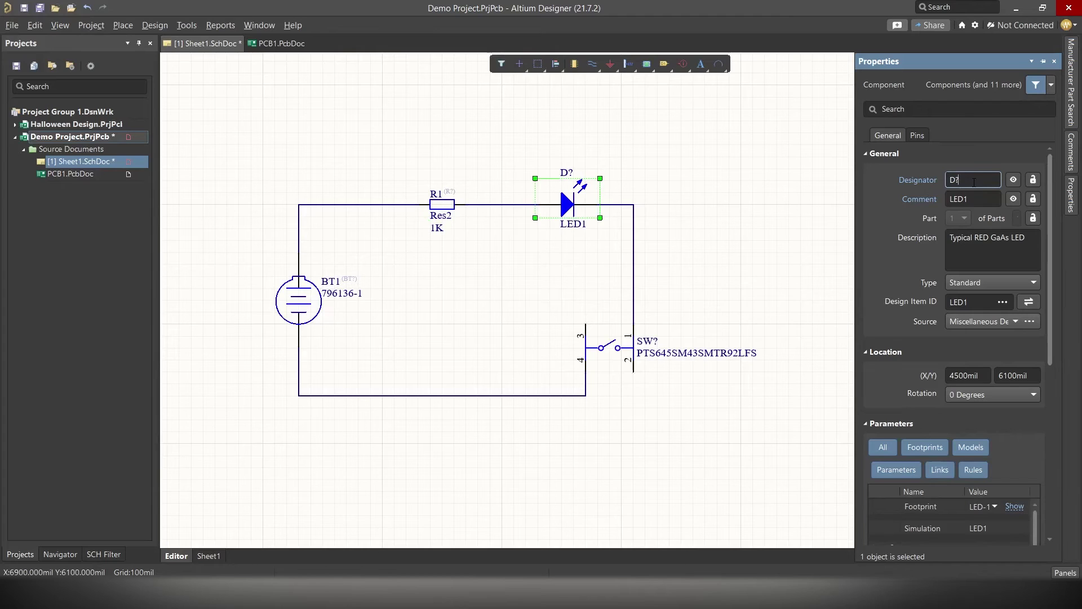
text(D1)
key(Return)
click(610, 346)
click(974, 179)
text(SW1)
key(Return)
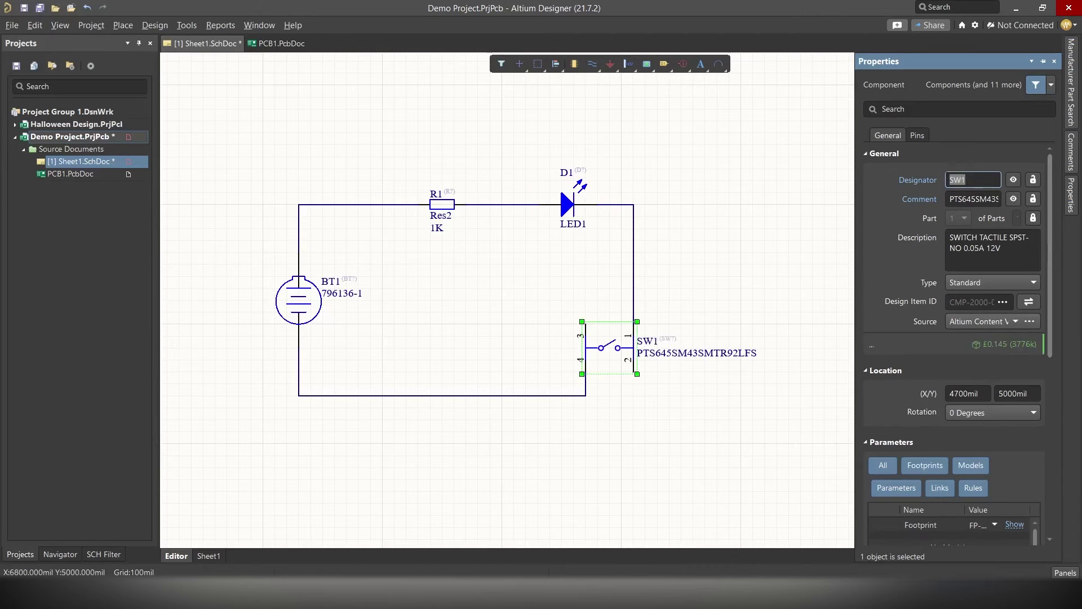
click(250, 170)
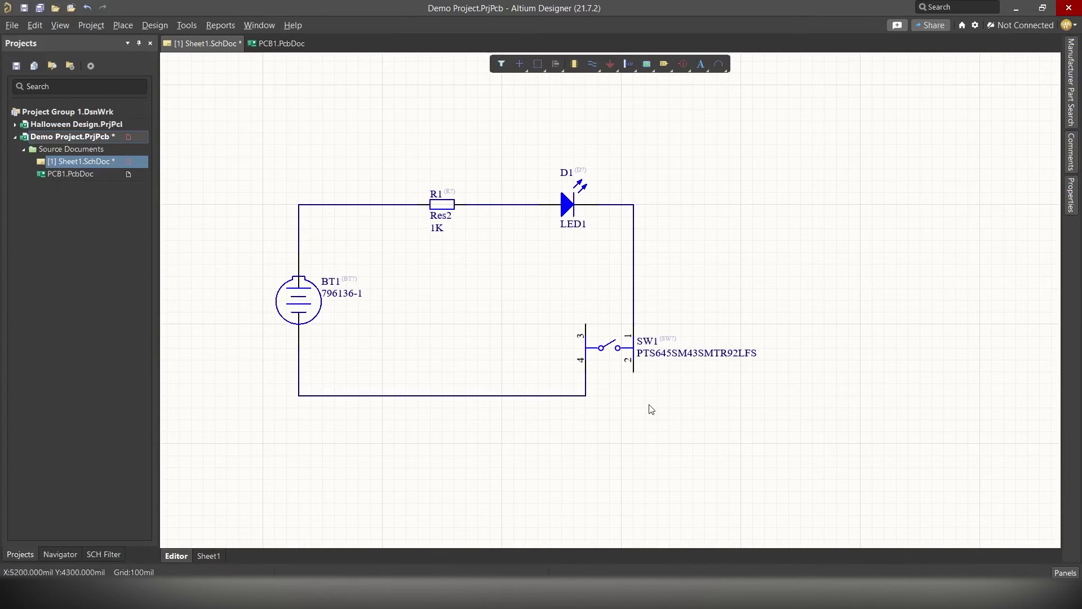
Save the schematic document under a file name
key(ctrl+s)
click(451, 376)
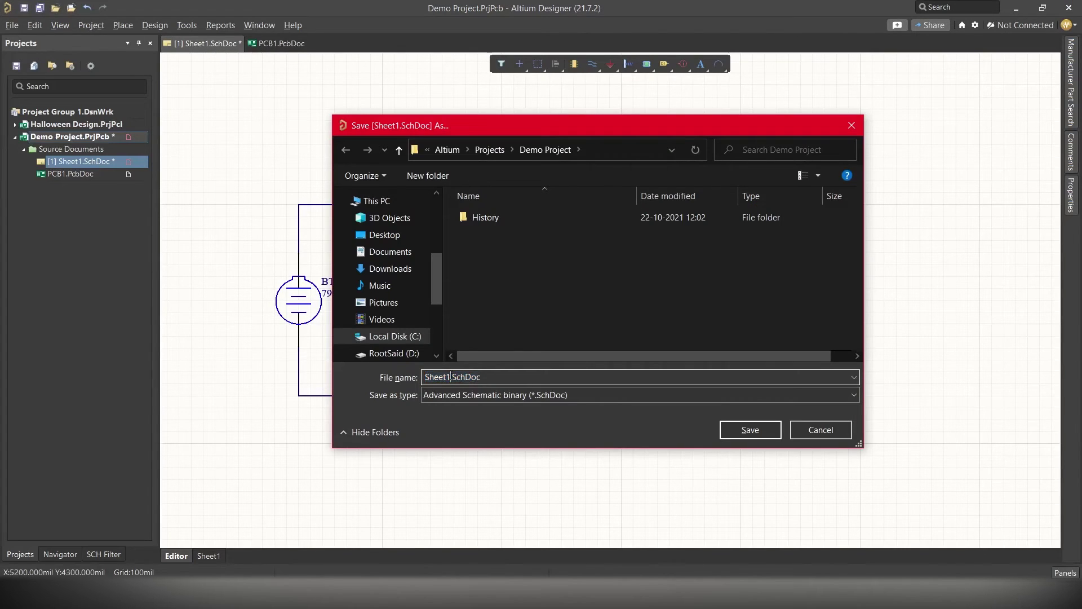
click(749, 430)
Update PCB1.PcbDoc from the schematic, validating and executing the engineering change order
drag(165, 110, 773, 415)
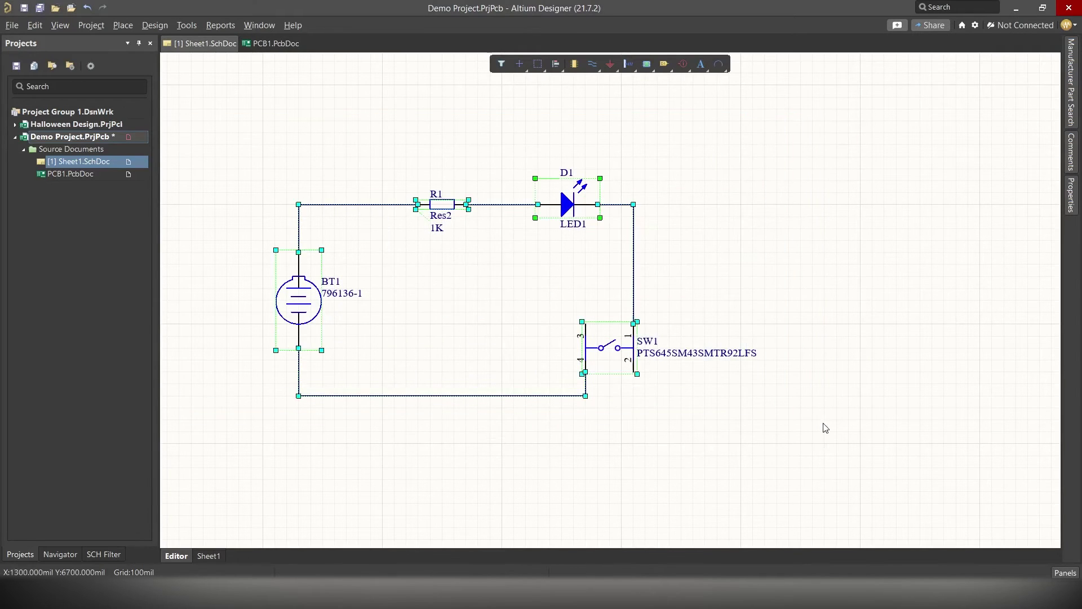
click(631, 417)
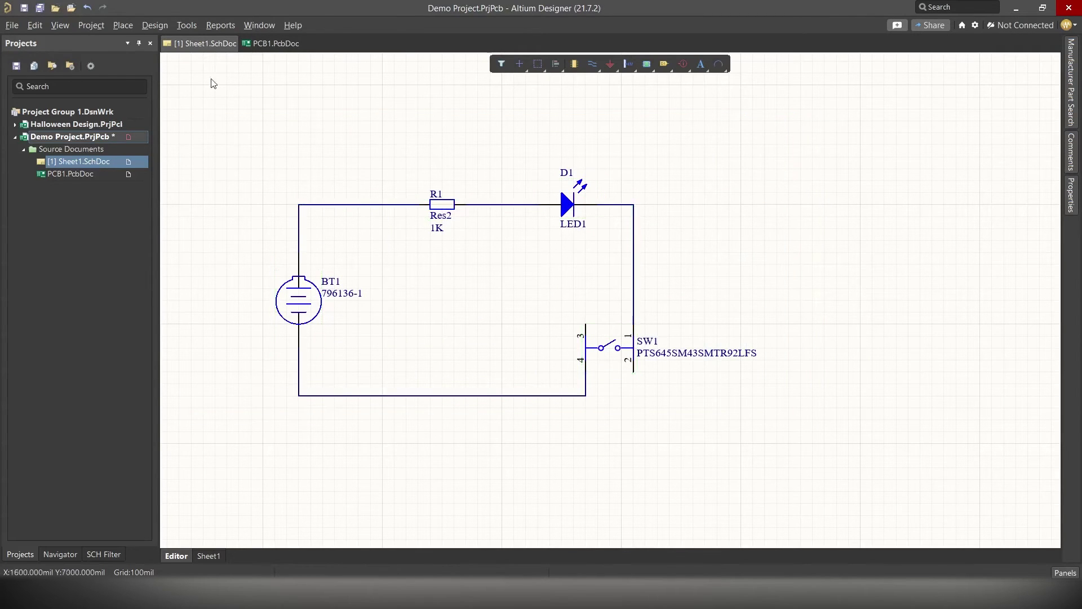
click(155, 25)
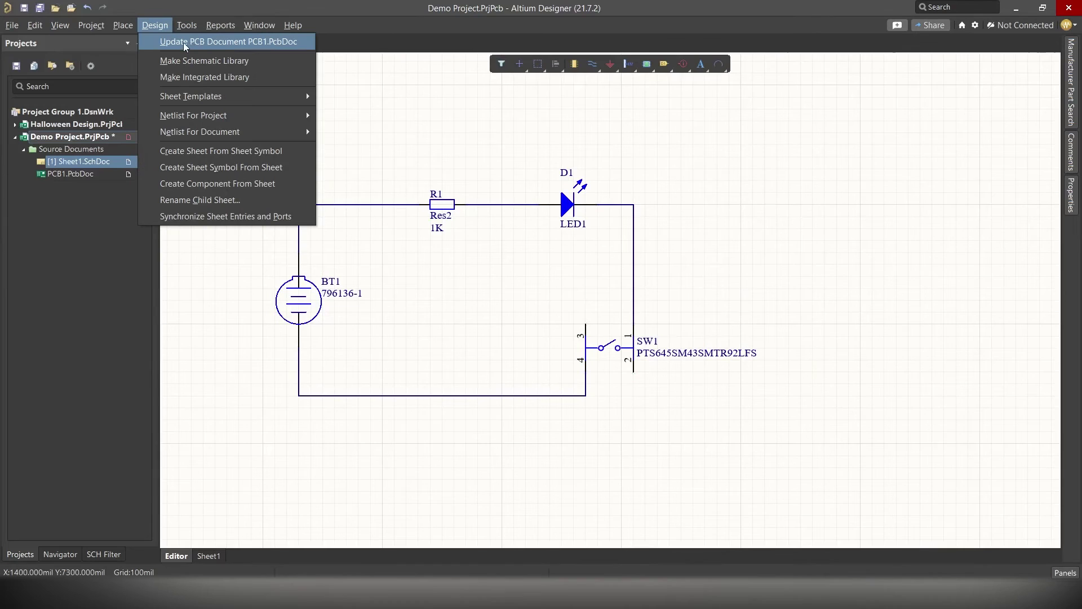
click(231, 43)
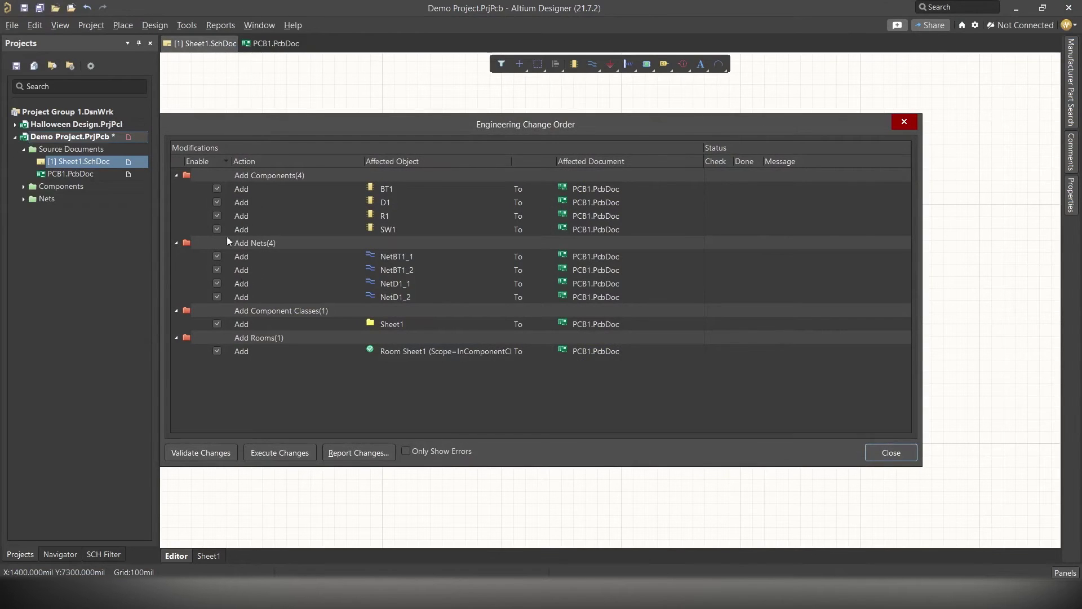
click(223, 351)
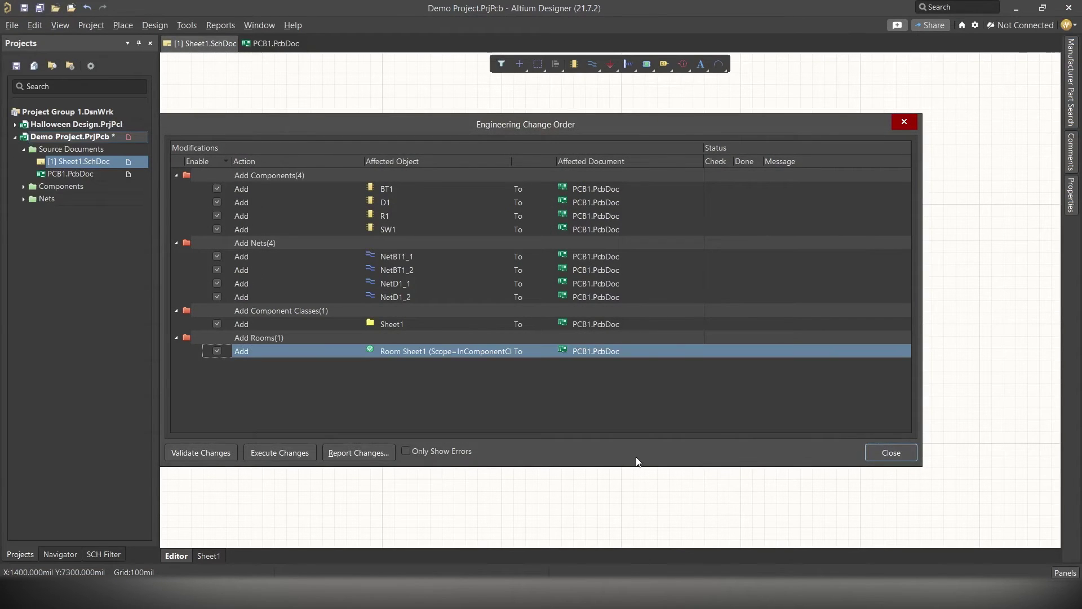
click(220, 456)
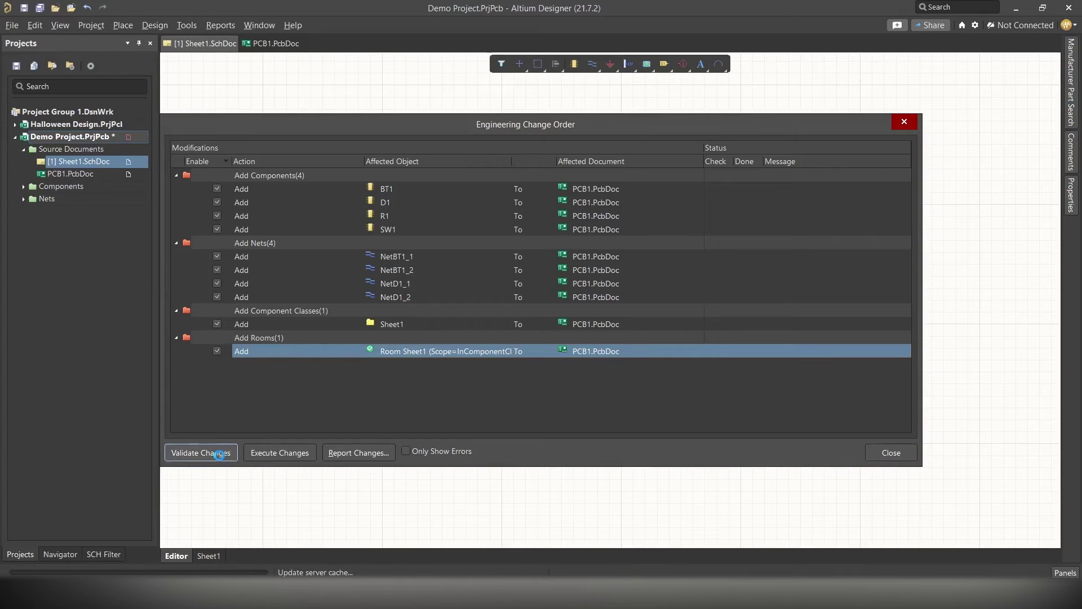
click(275, 454)
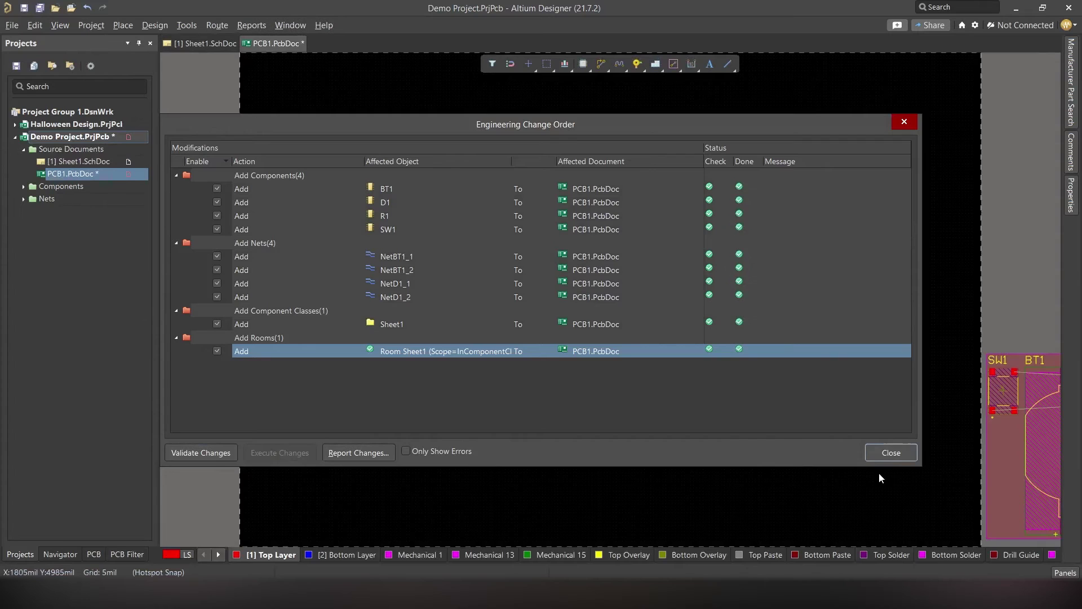
click(892, 453)
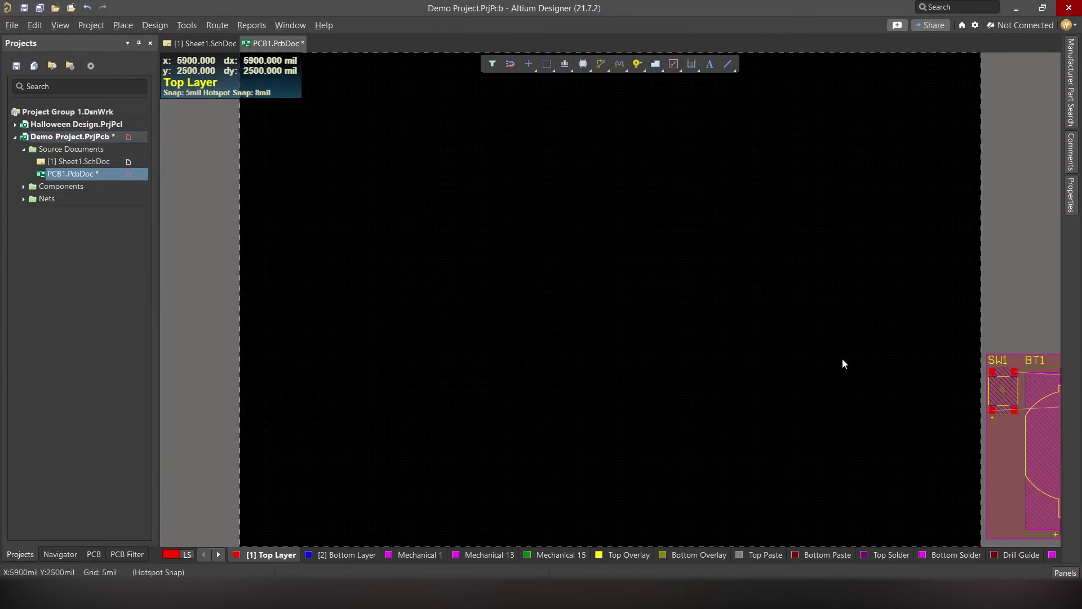
ctrl+scroll(818, 338, down, 2)
ctrl+scroll(817, 341, down, 1)
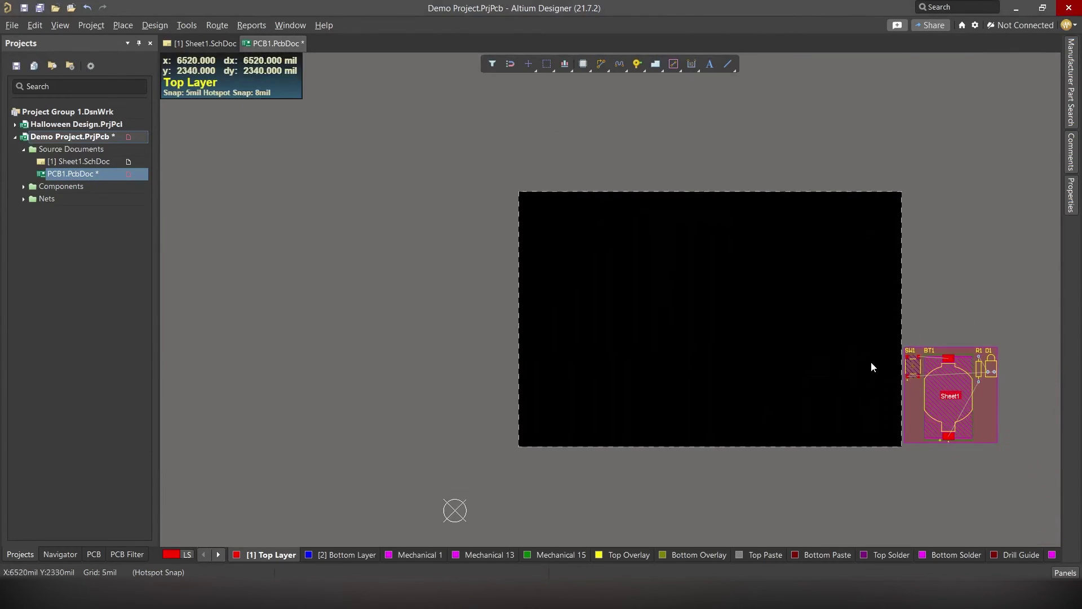
right_drag(871, 367, 695, 376)
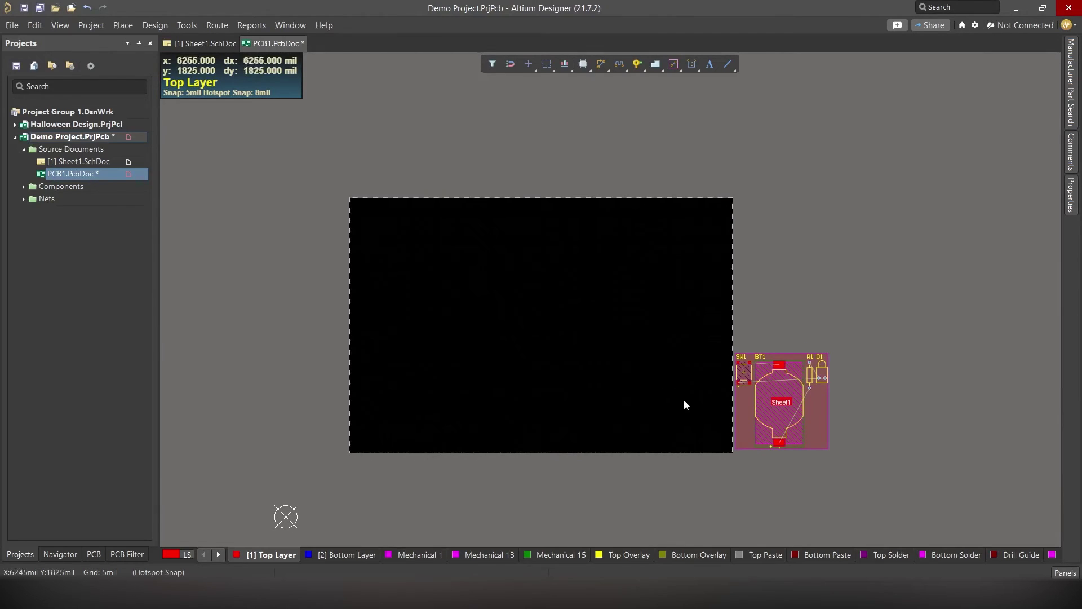
ctrl+scroll(684, 400, up, 2)
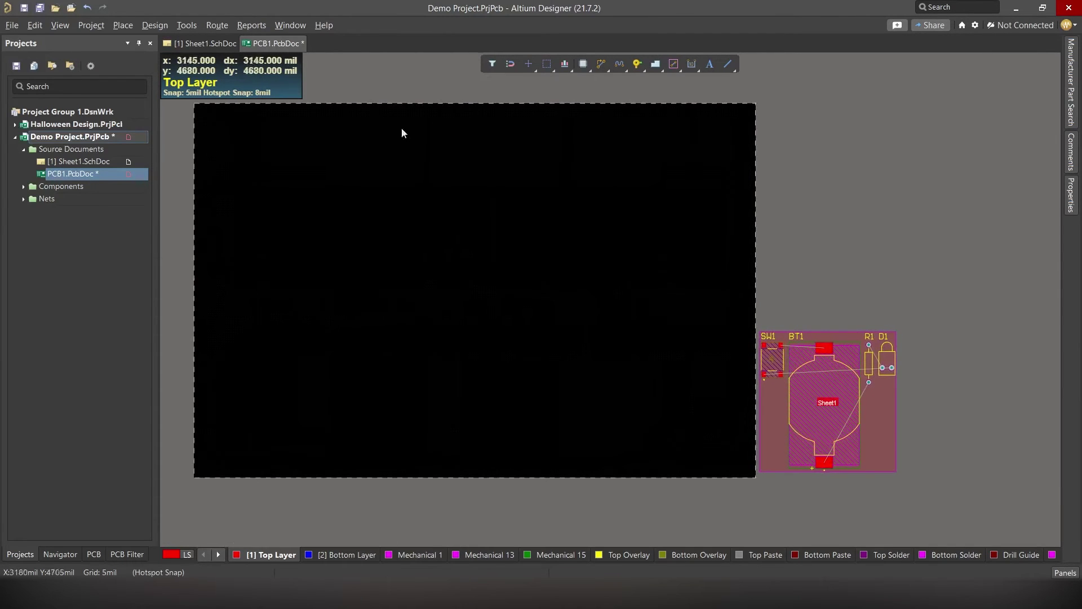
ctrl+scroll(755, 163, down, 1)
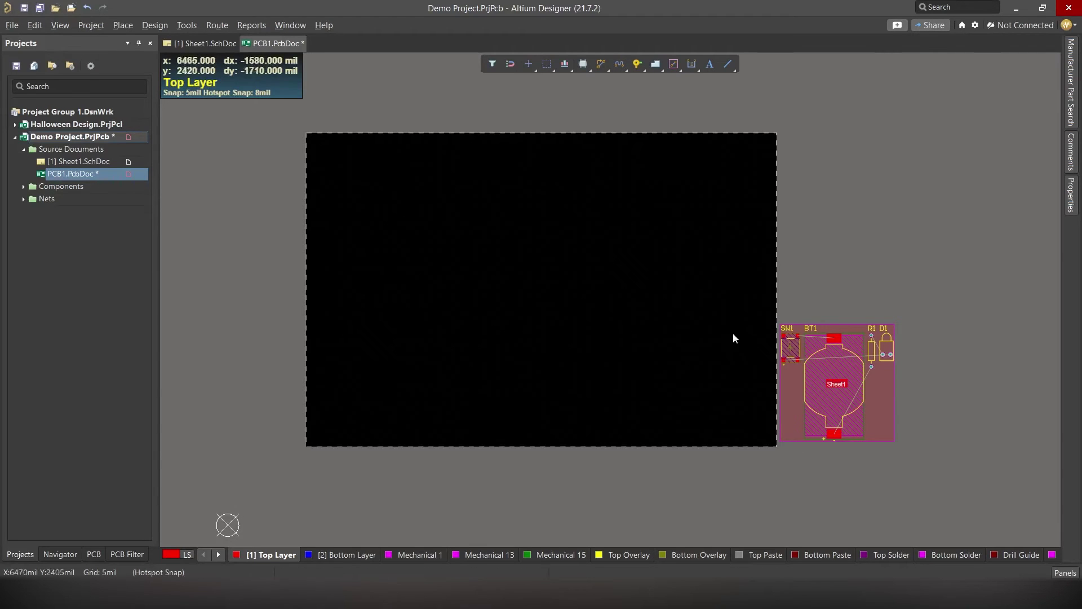
Draw a rectangle inside the original board area as the new outline
click(732, 66)
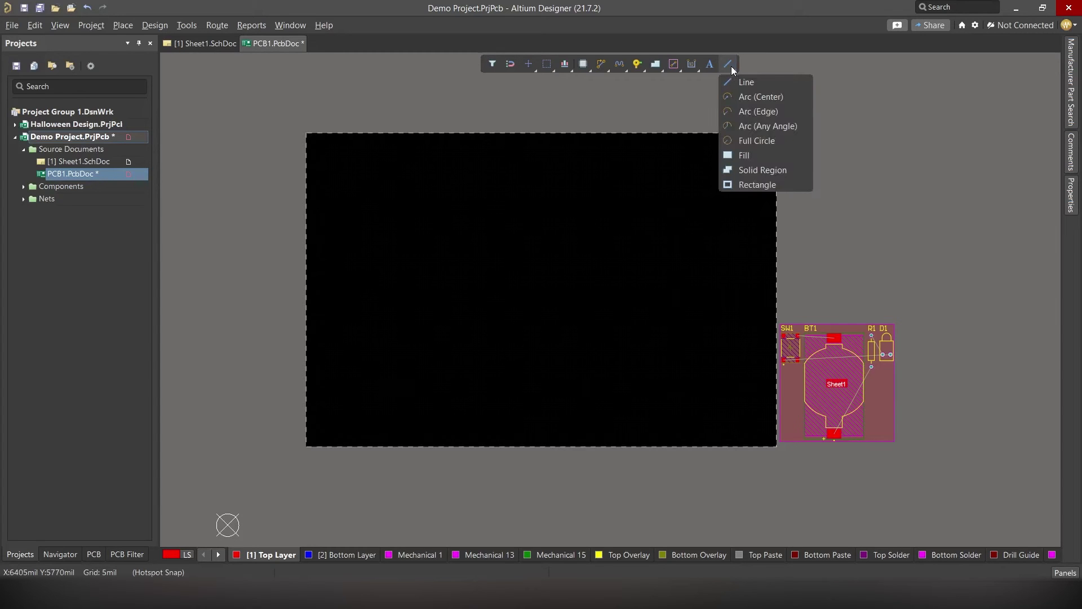
click(745, 186)
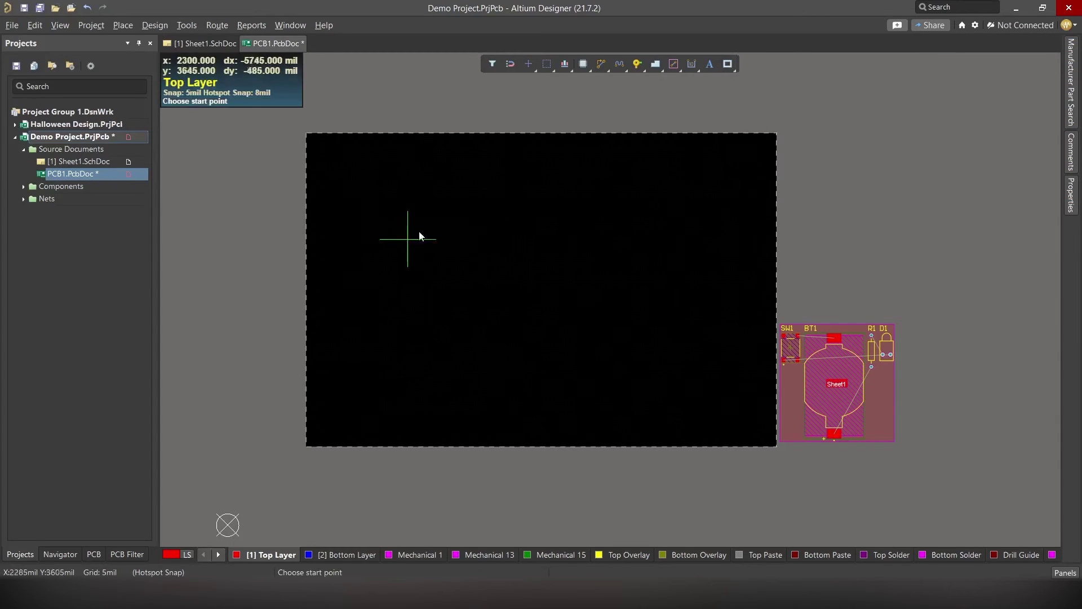
click(442, 206)
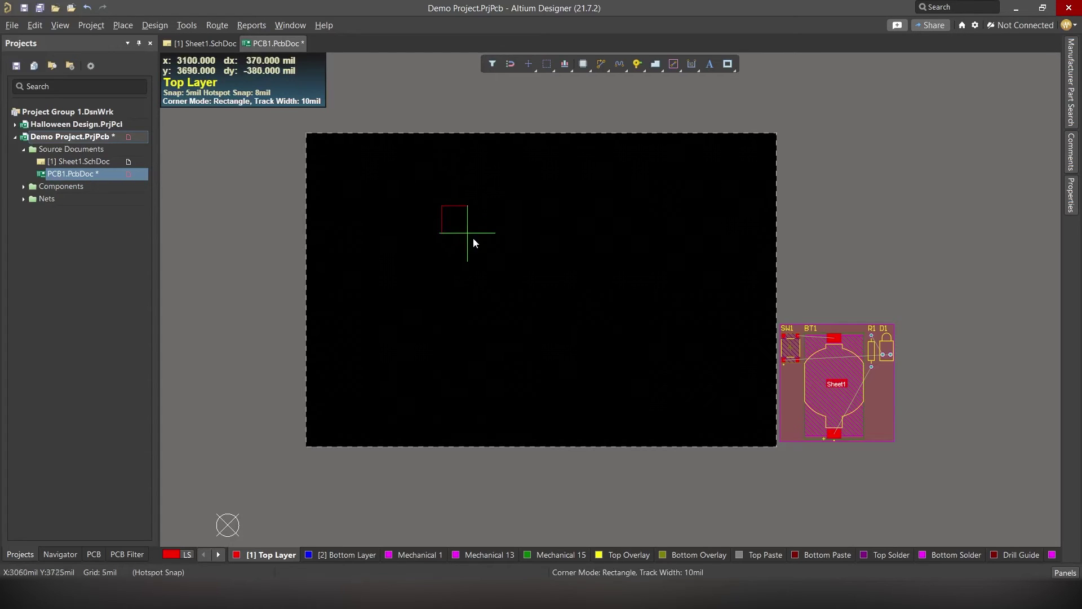
click(648, 342)
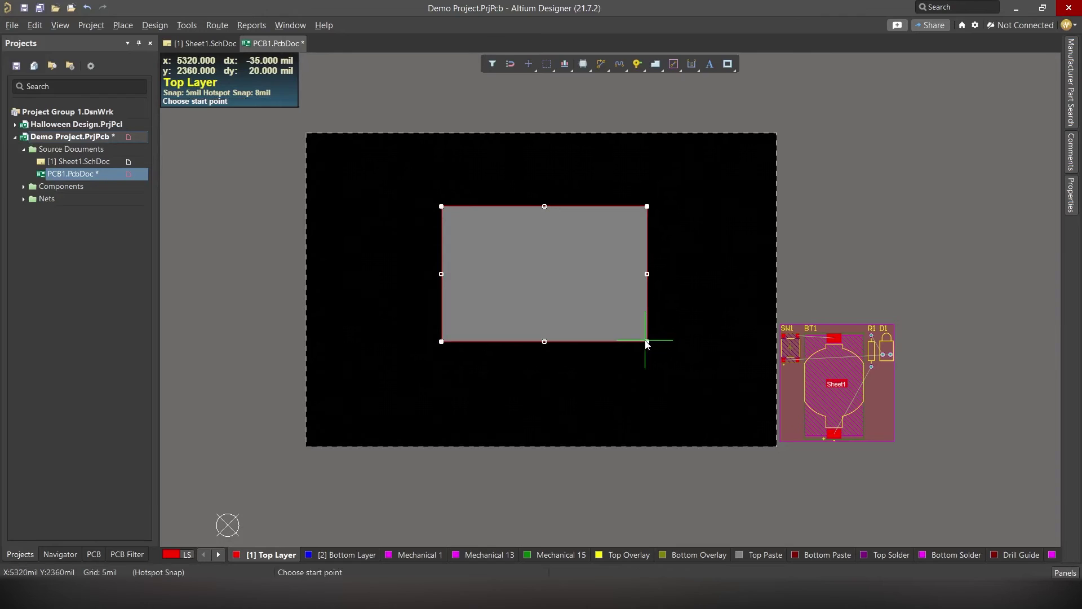
right_click(635, 354)
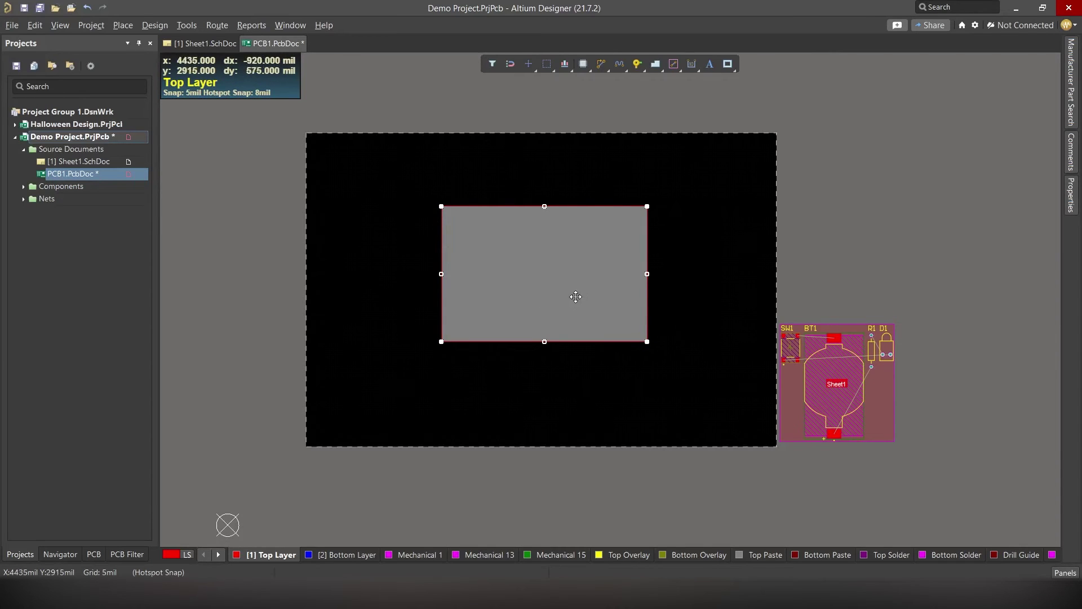
click(505, 182)
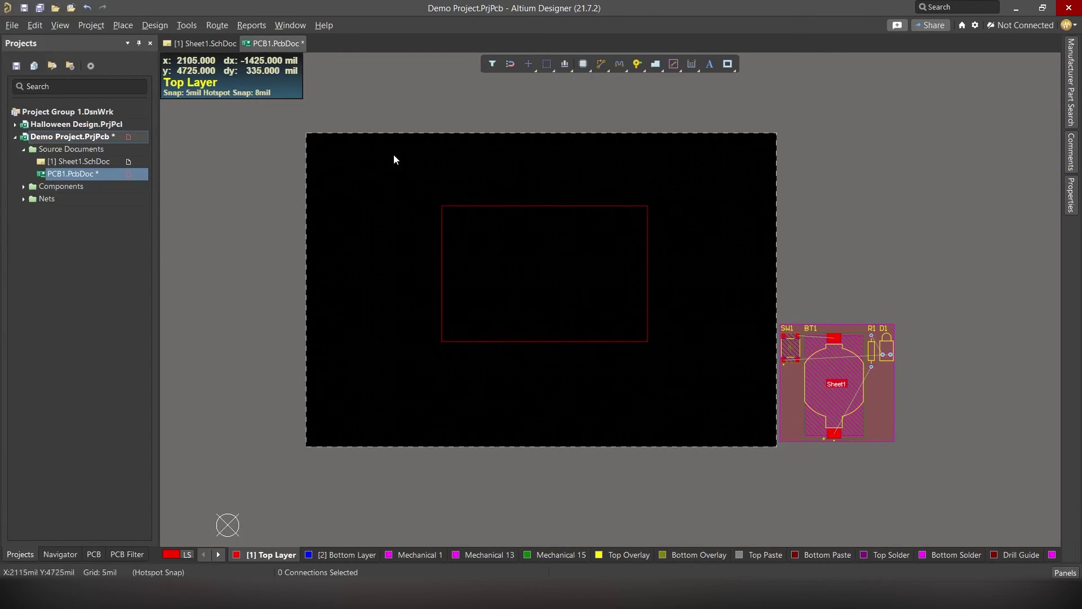
Redefine the board shape from the selected rectangle
drag(403, 165, 693, 369)
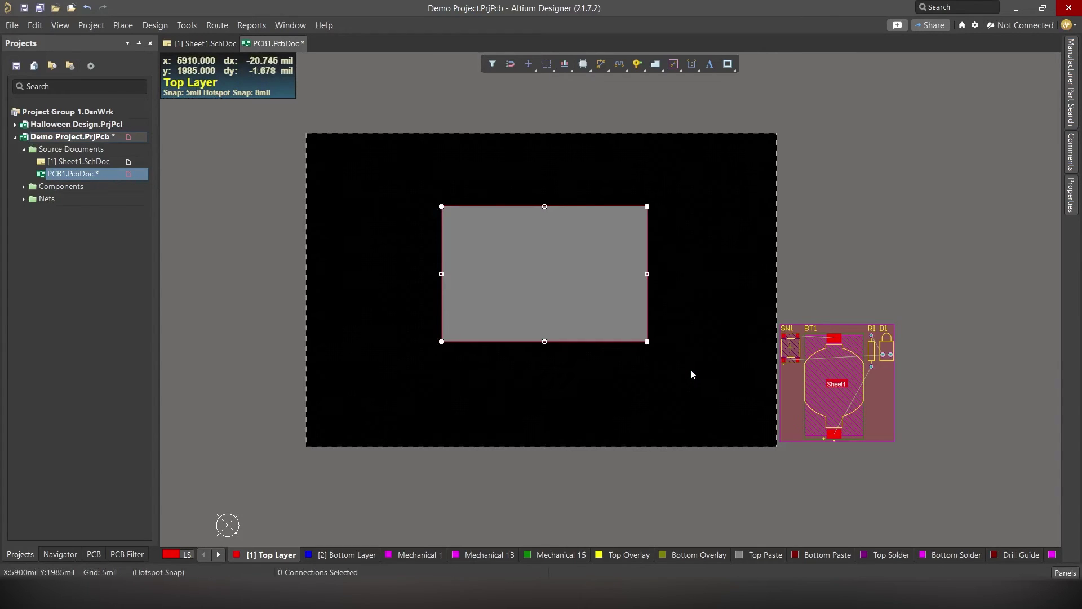
click(165, 29)
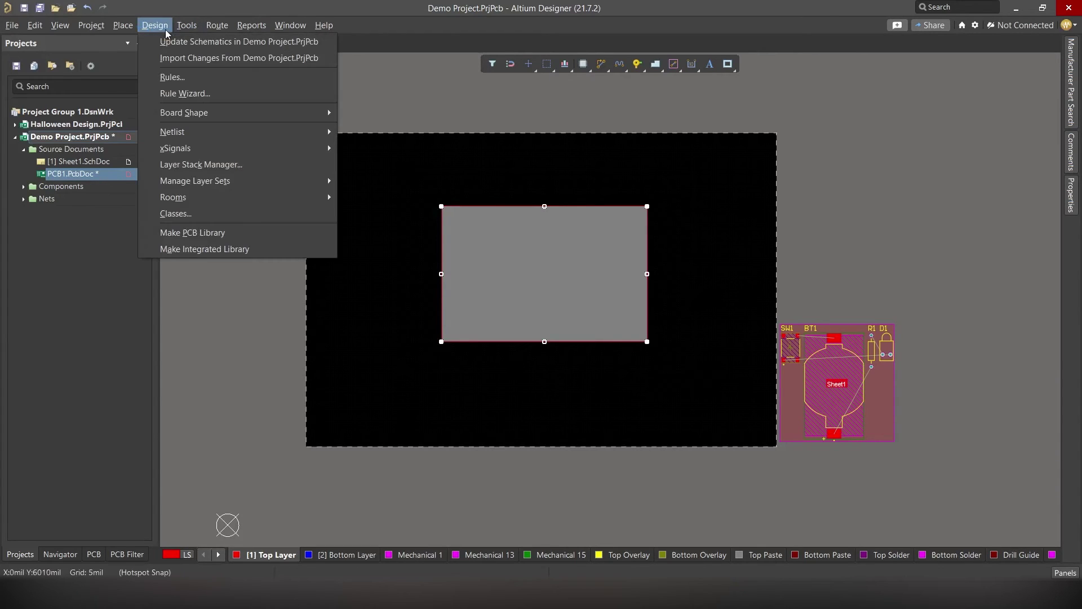
mouse_move(243, 112)
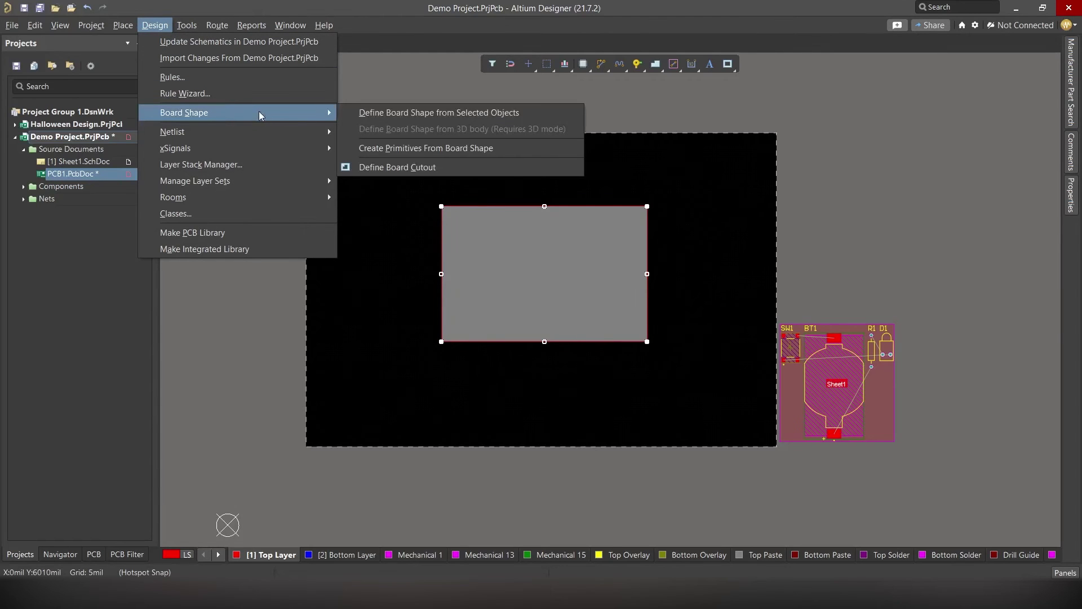
click(522, 114)
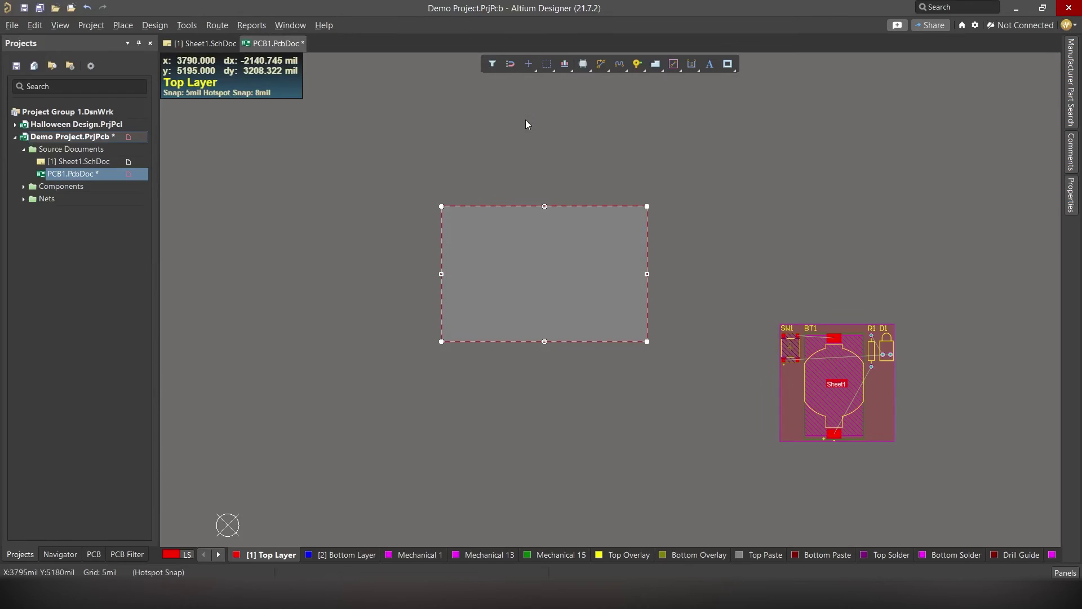
click(563, 378)
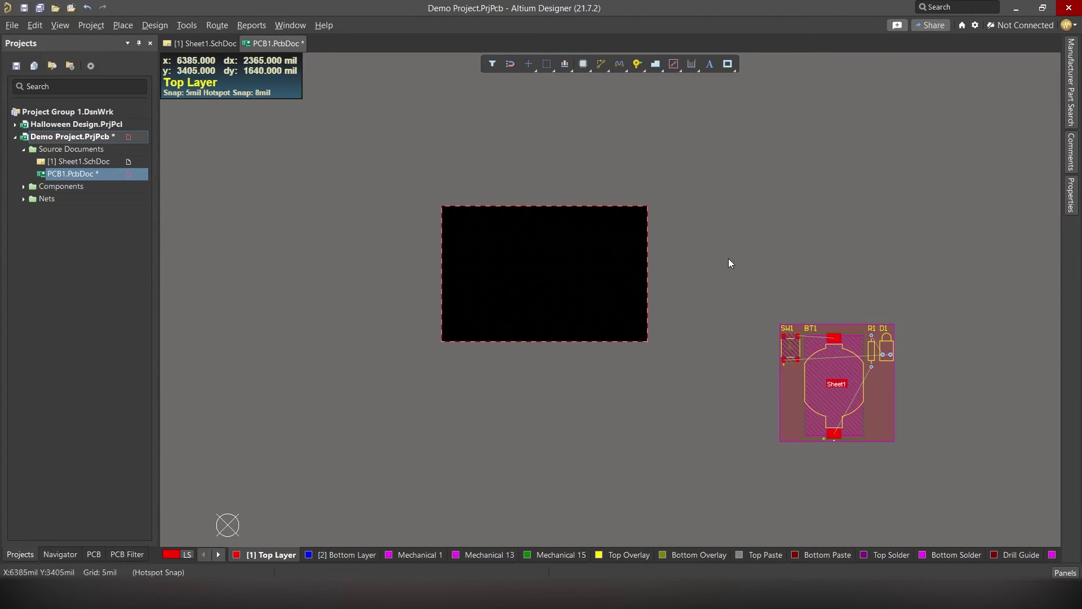
Move the component cluster beside the board, then drag BT1, SW1, D1 and R1 onto it
drag(724, 276, 922, 460)
drag(788, 352, 685, 245)
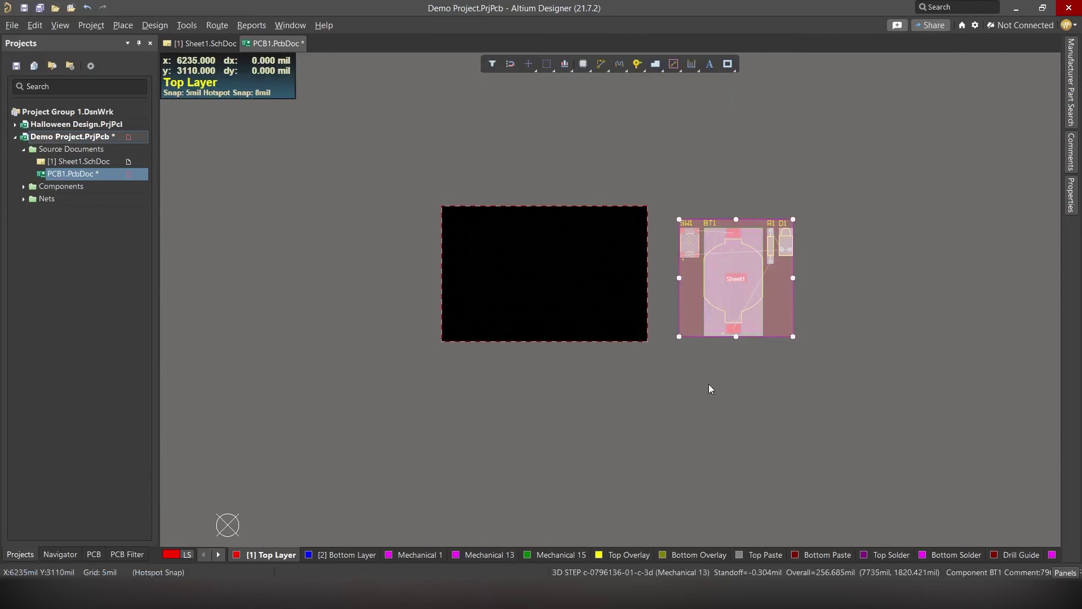
ctrl+scroll(607, 309, up, 4)
drag(851, 316, 358, 302)
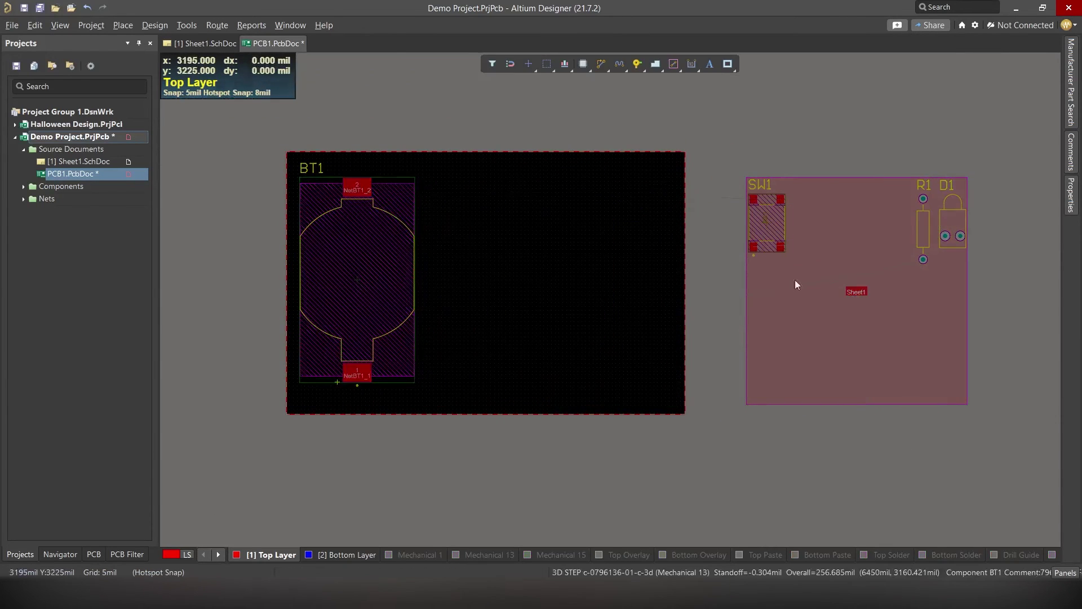
drag(767, 221, 483, 207)
drag(953, 223, 550, 285)
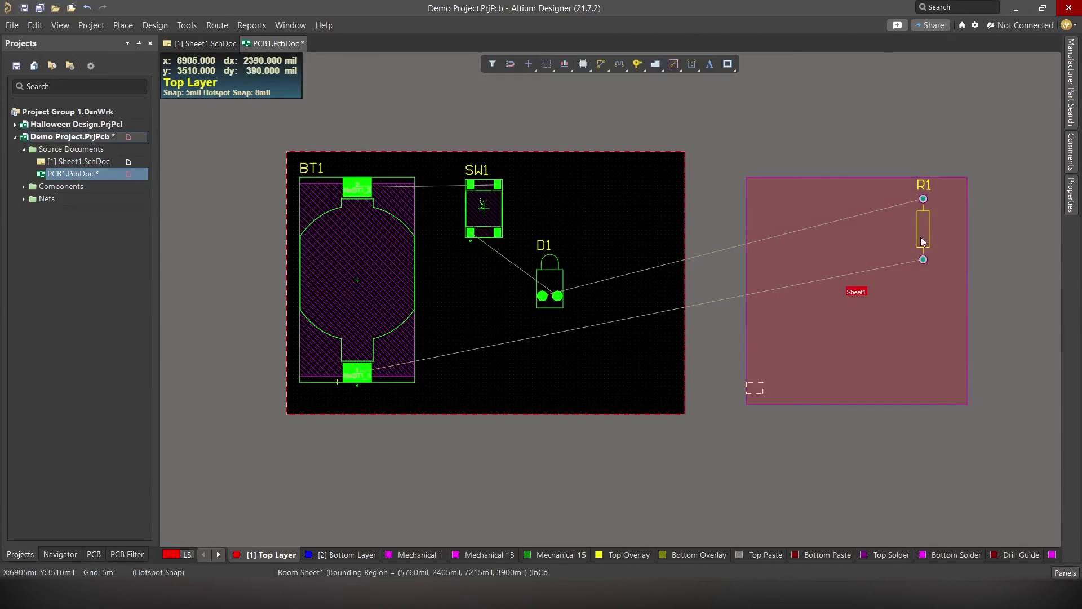
drag(921, 237, 483, 343)
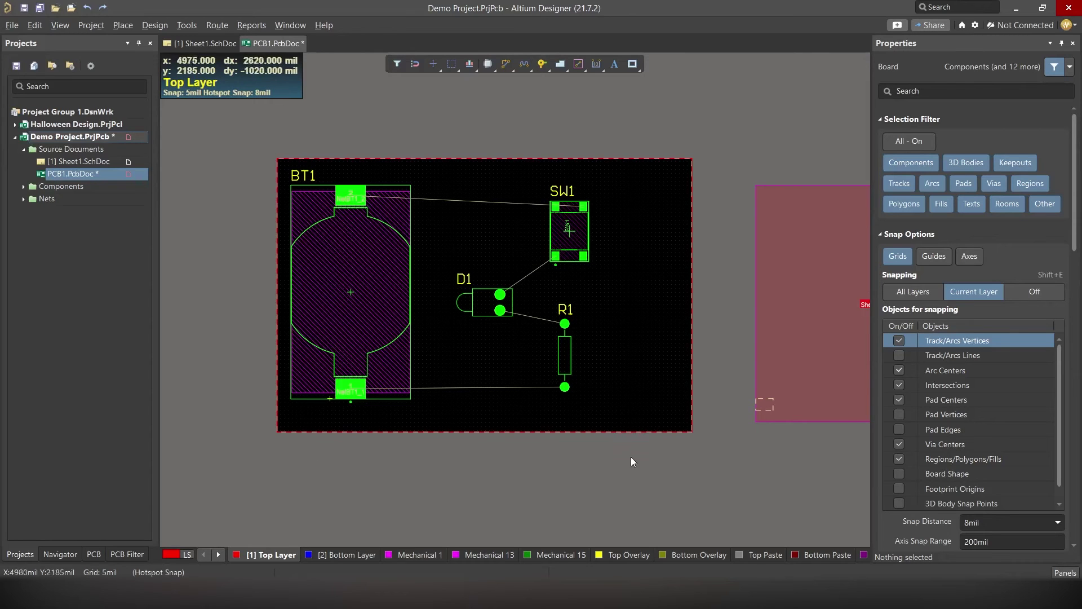
click(338, 250)
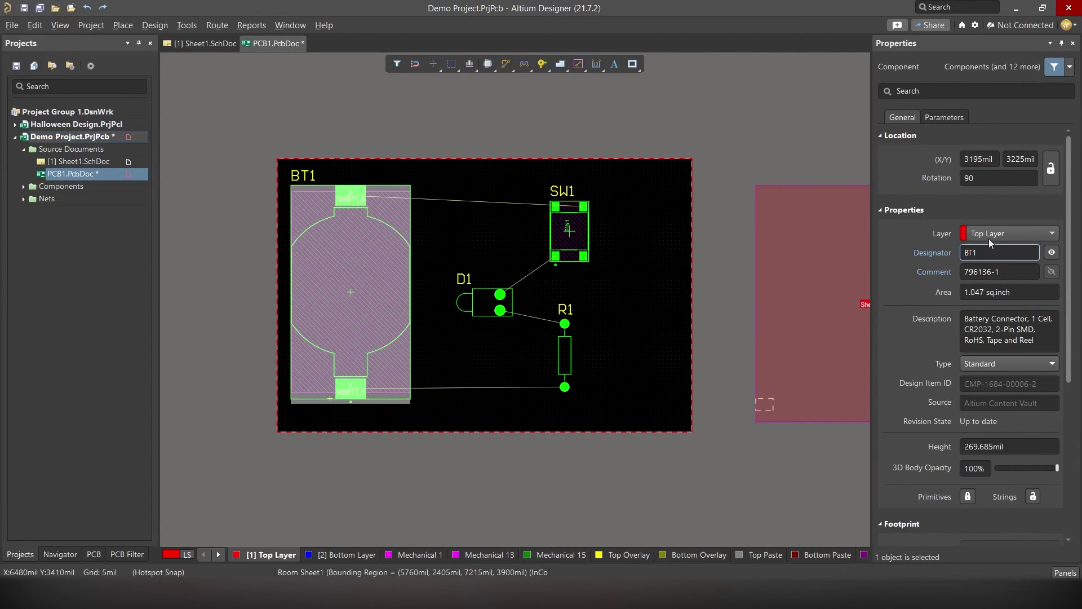
click(570, 231)
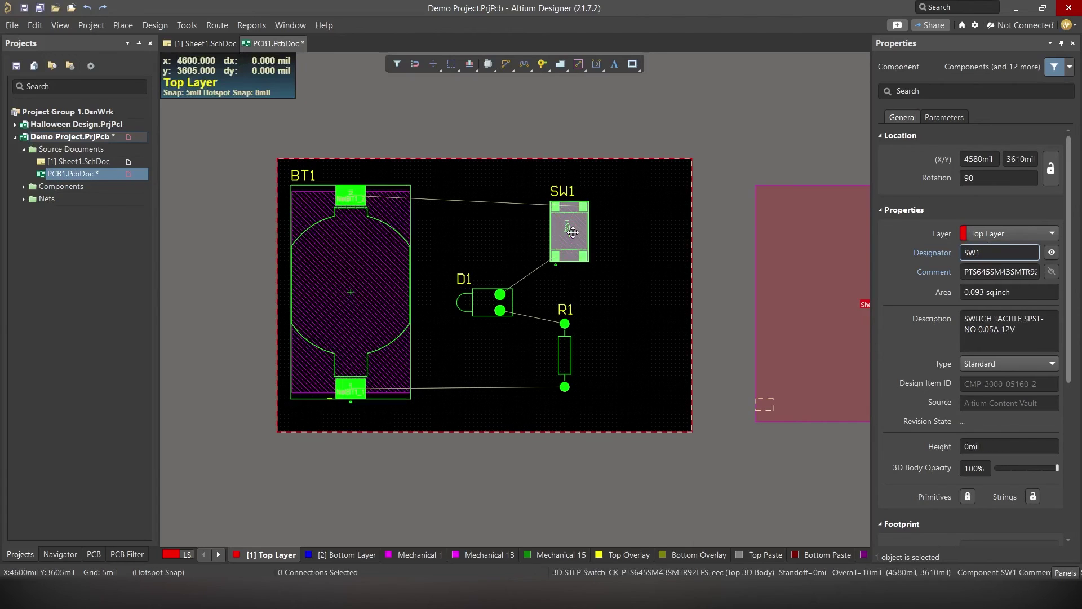
click(567, 350)
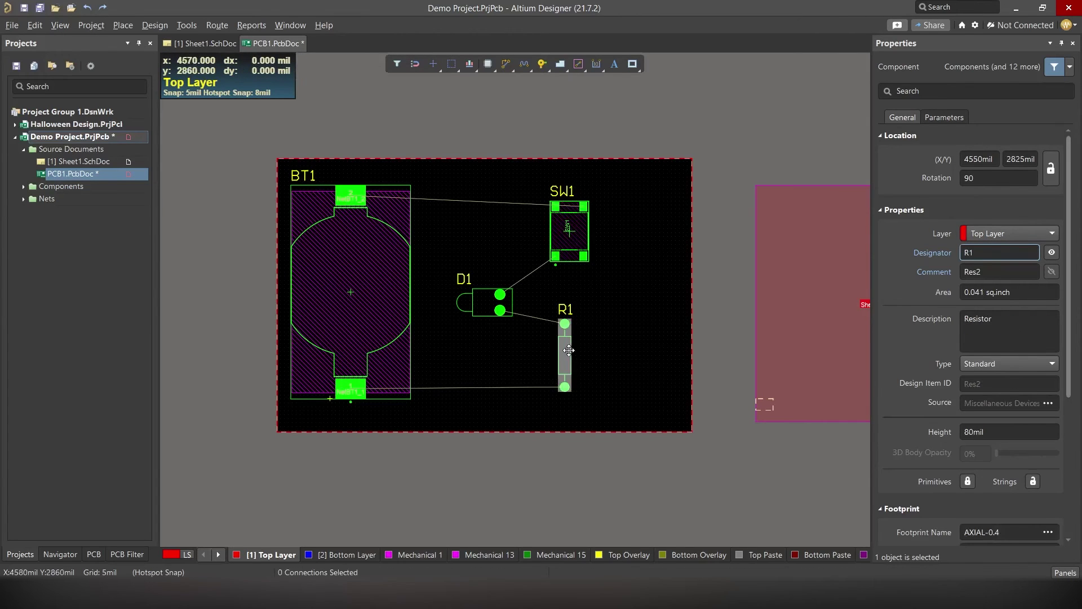
click(482, 303)
click(596, 292)
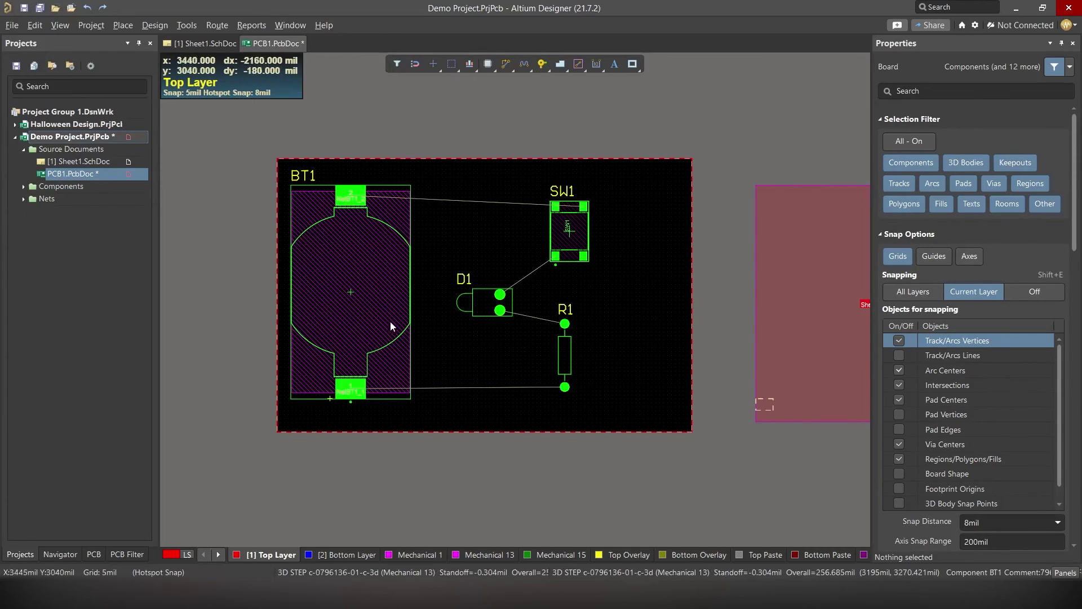
click(353, 248)
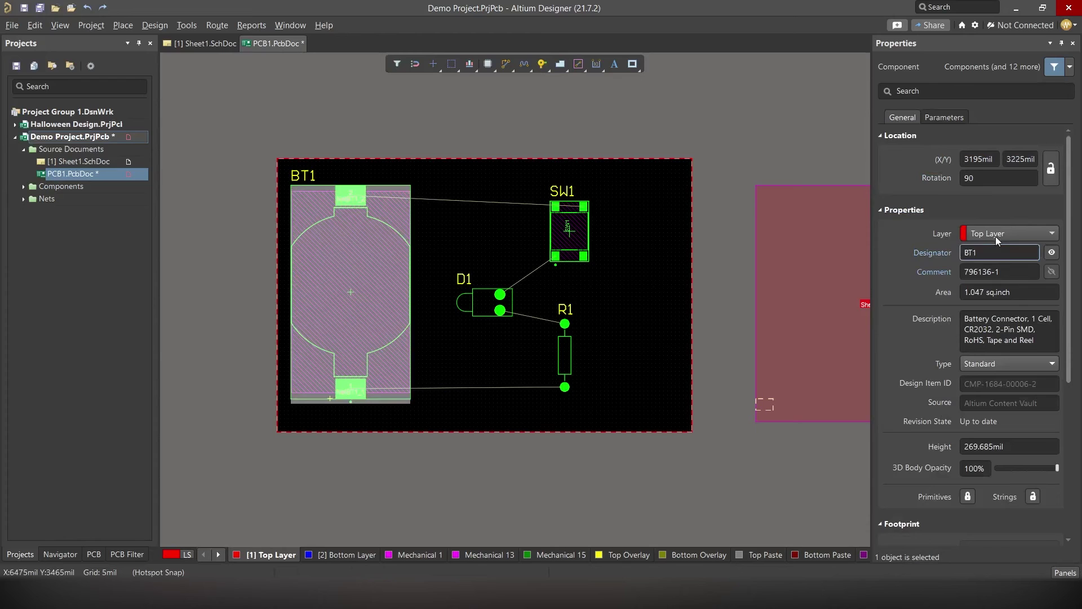
click(995, 237)
click(994, 266)
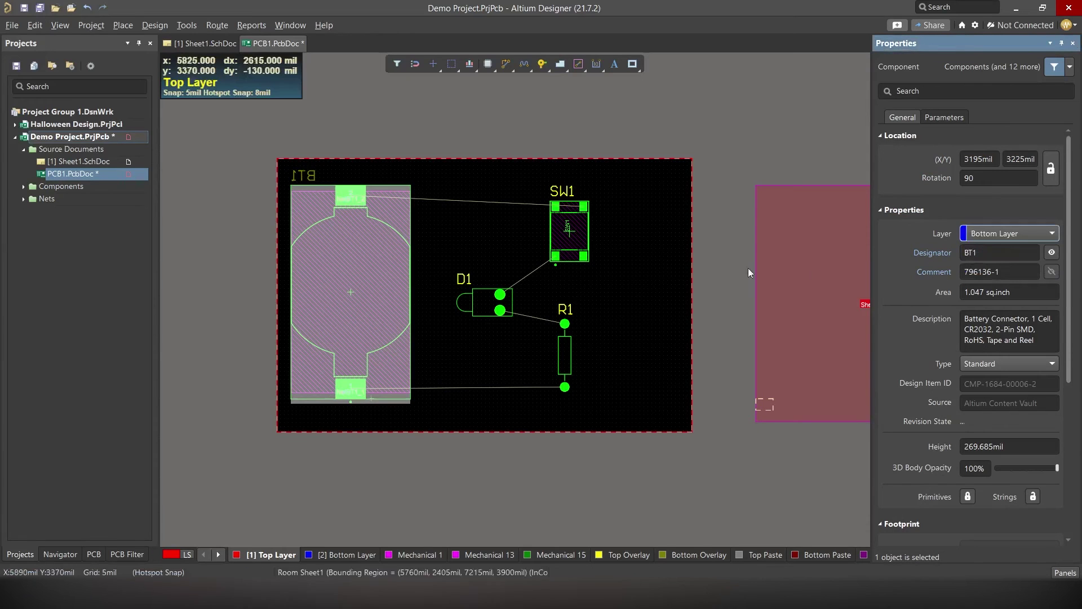
click(506, 132)
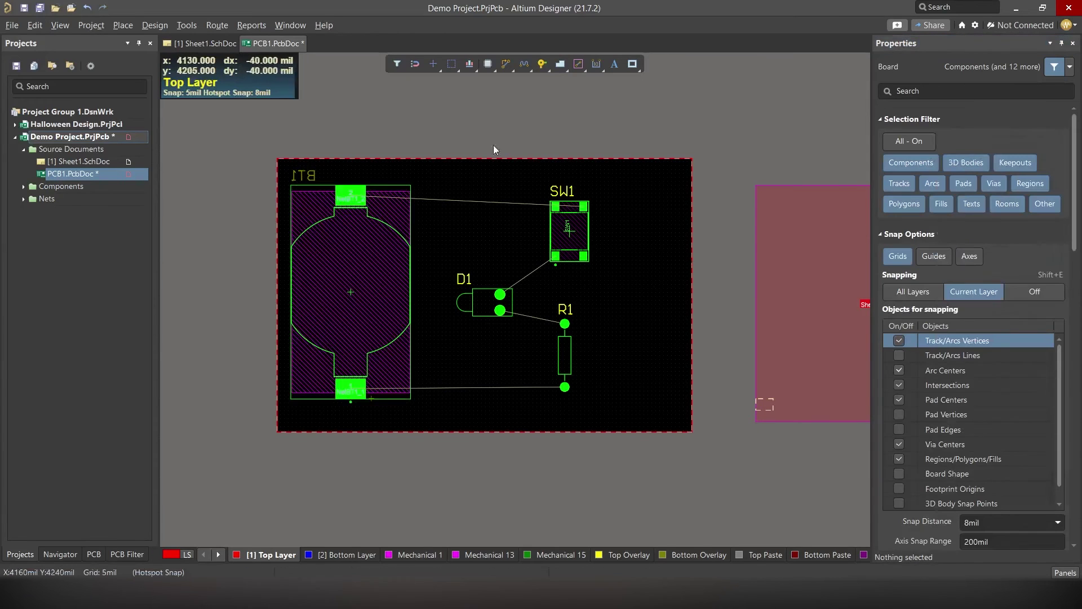
click(344, 256)
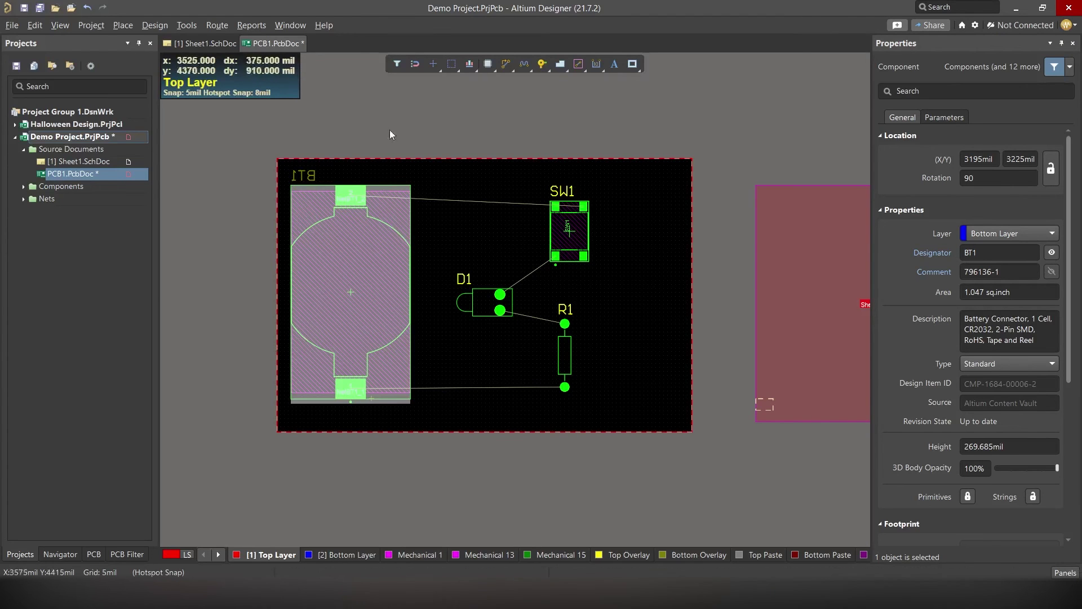
click(350, 255)
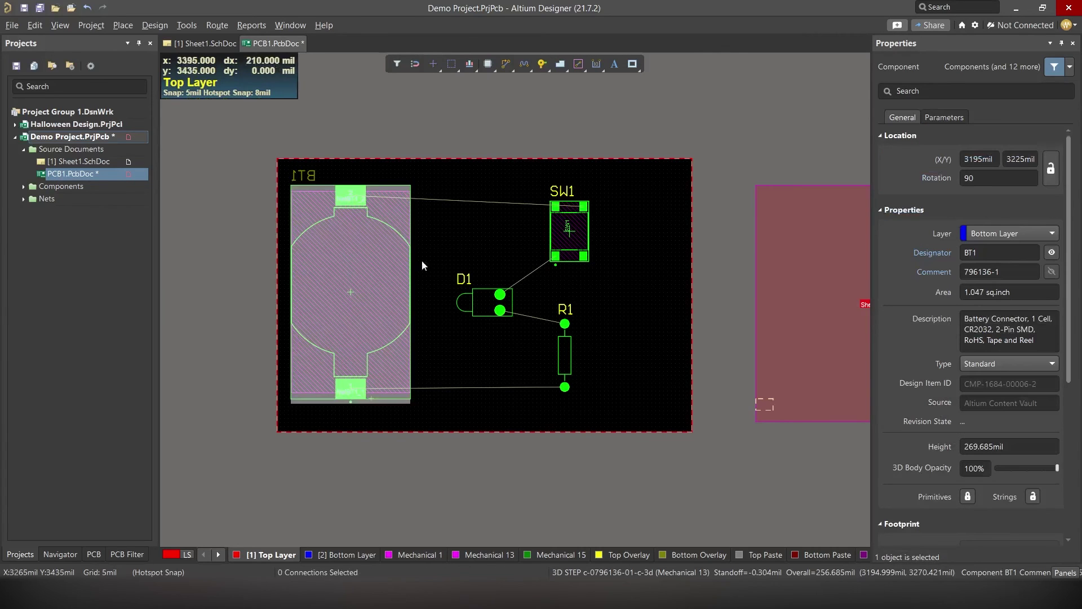
click(1009, 236)
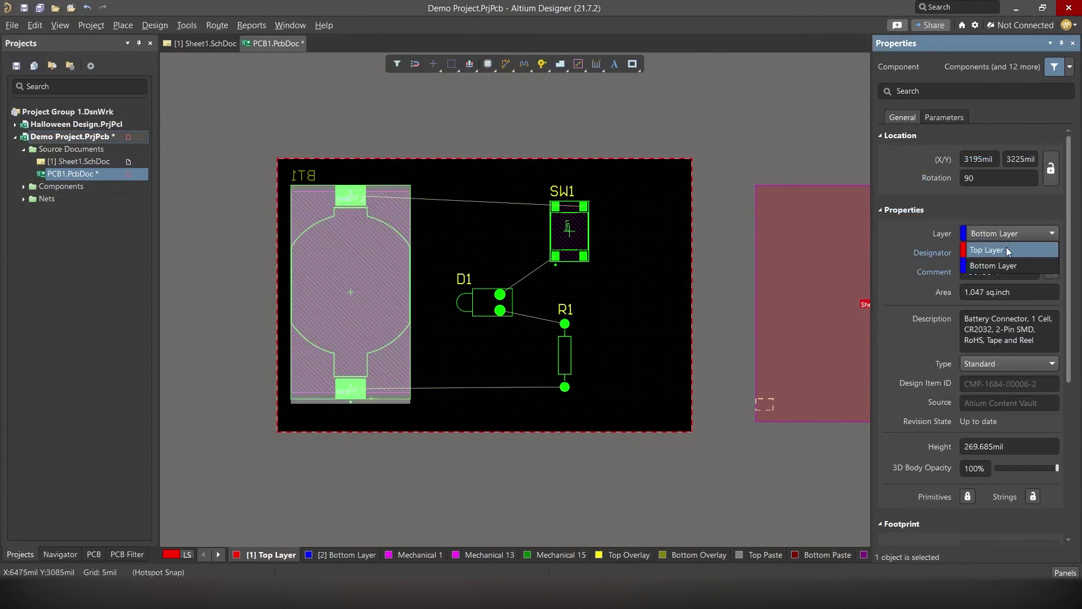
click(1006, 249)
click(637, 180)
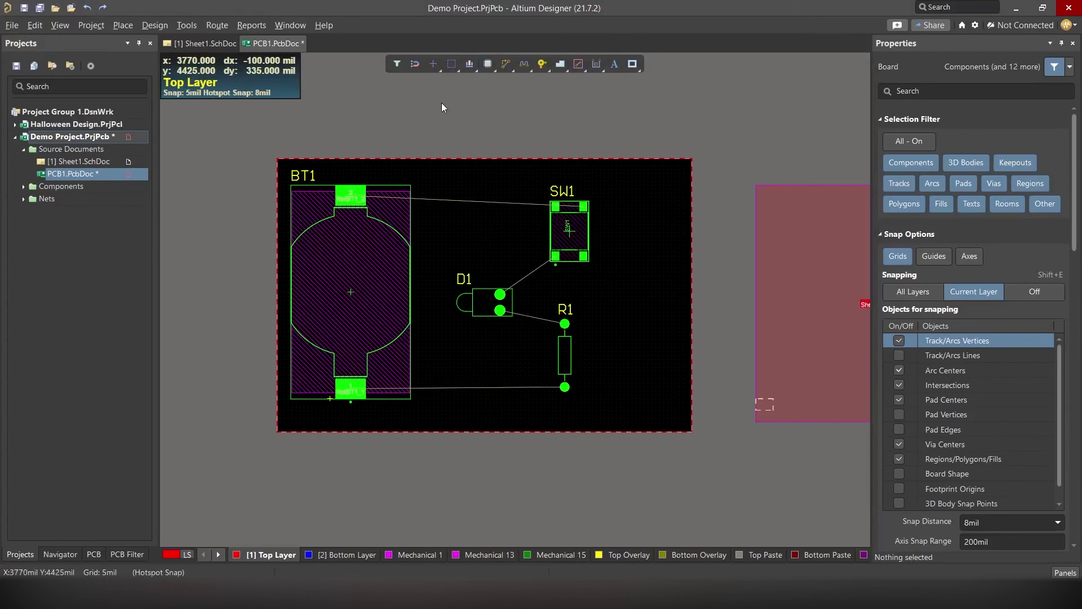
Route a top-layer track from BT1's upper pad, bending over to SW1's upper pad
click(507, 65)
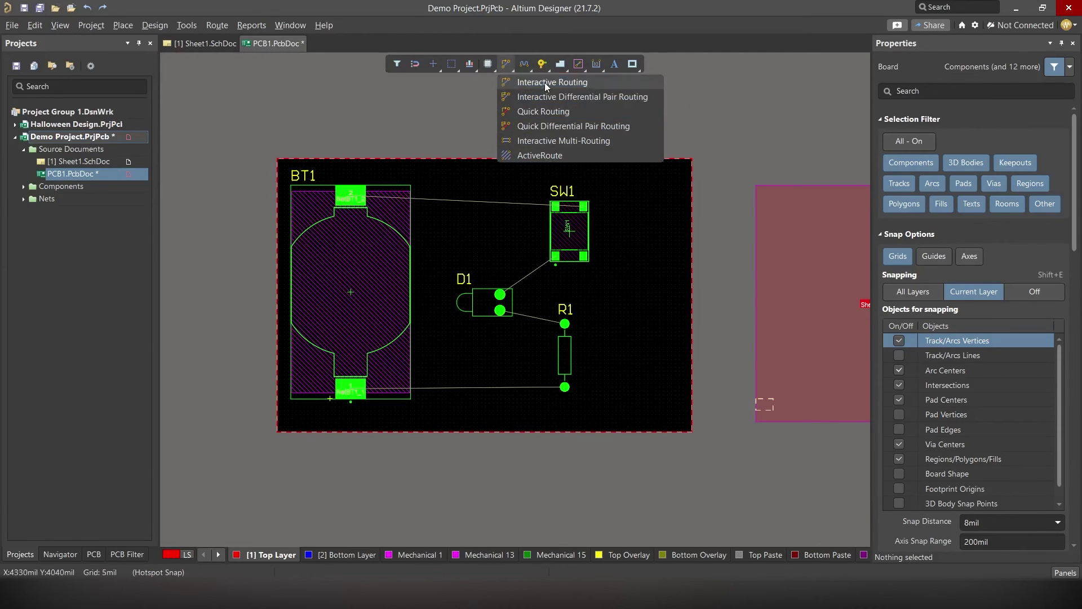
key(Escape)
key(ctrl+w)
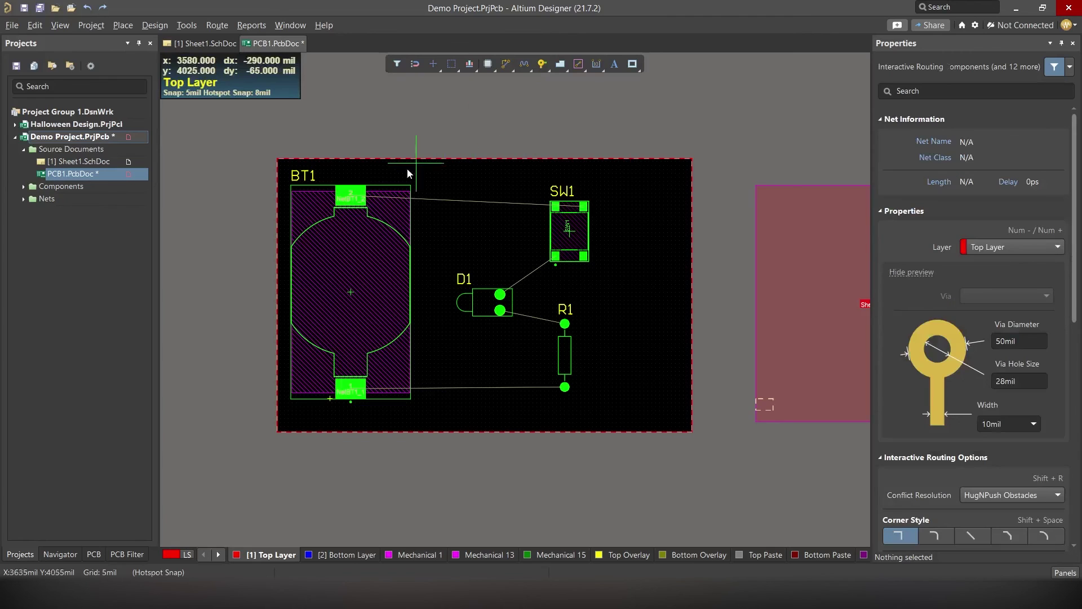
click(354, 198)
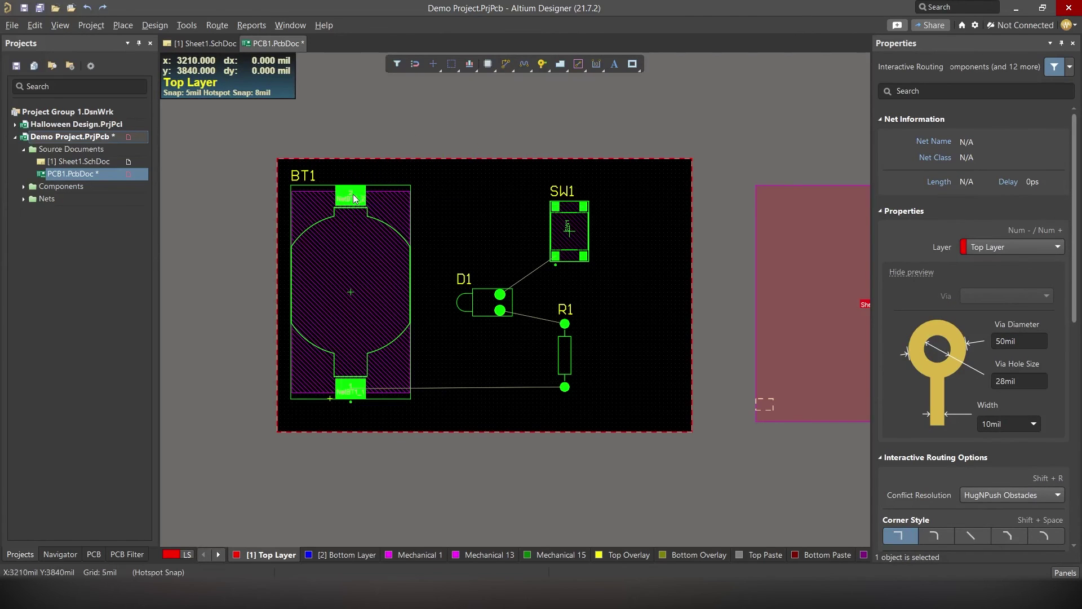
click(528, 179)
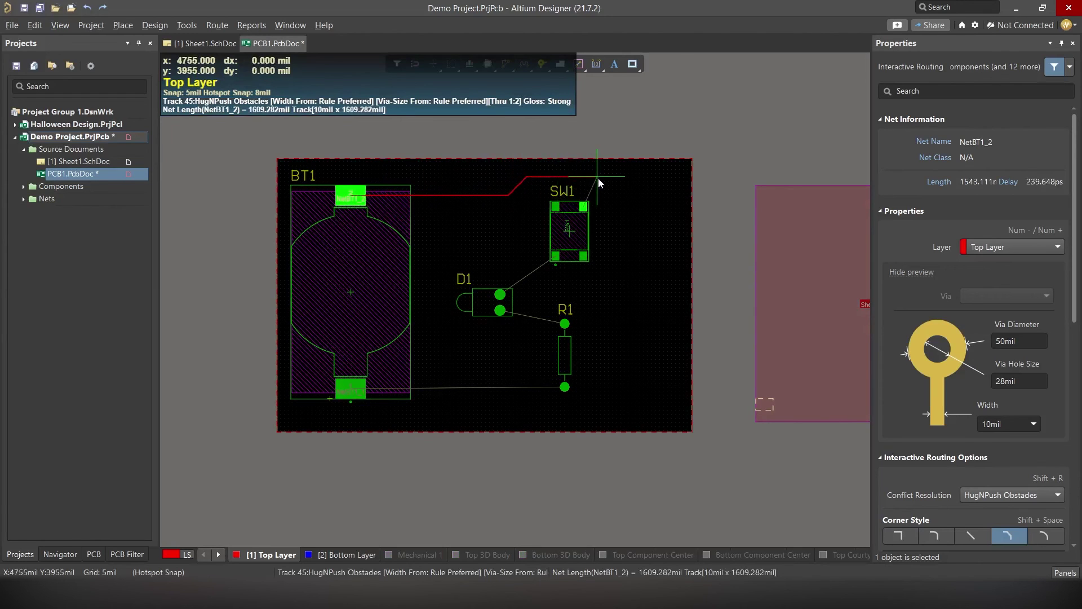
click(597, 178)
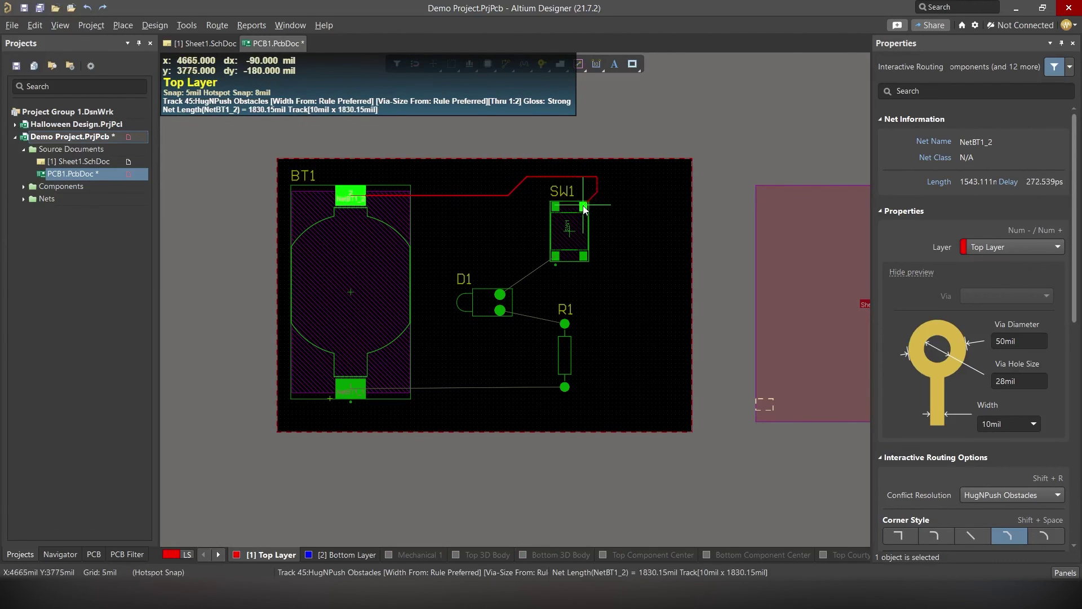
click(584, 209)
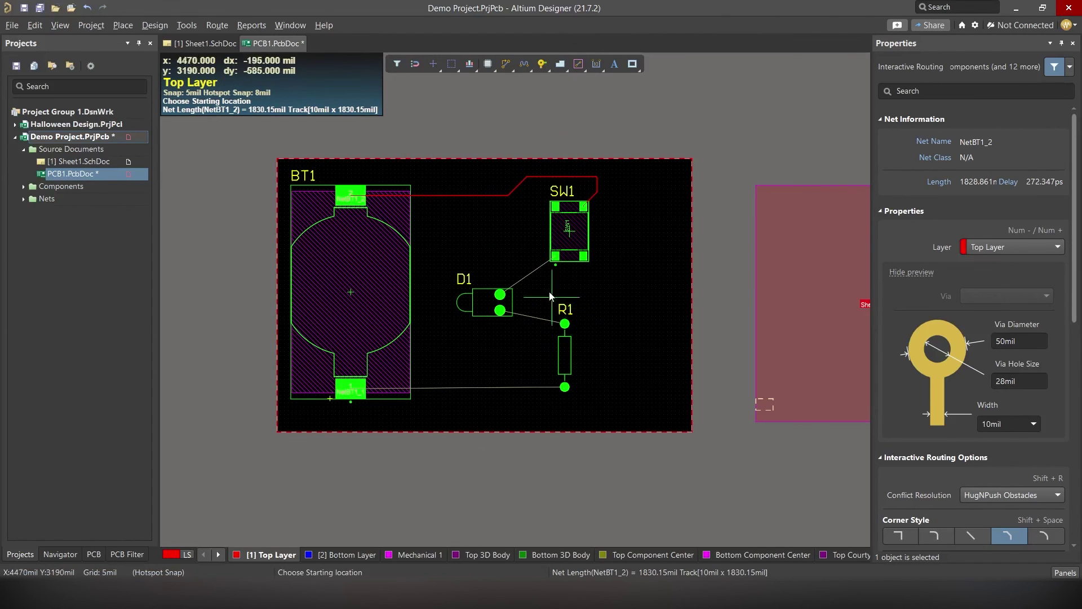
Route the remaining tracks SW1 to D1, D1 to R1, and R1 back to BT1
click(556, 258)
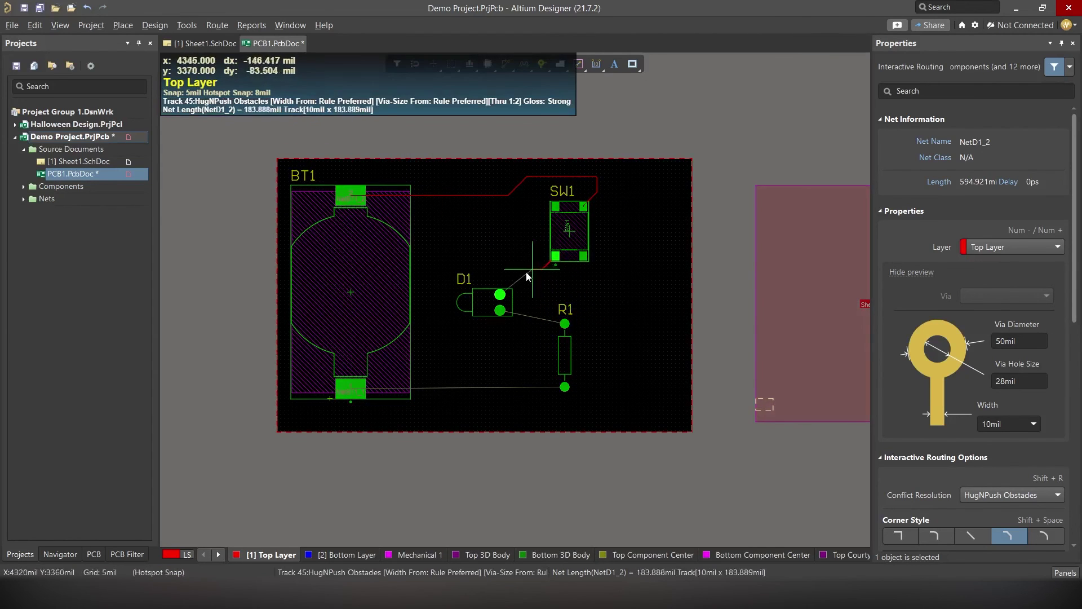
click(500, 294)
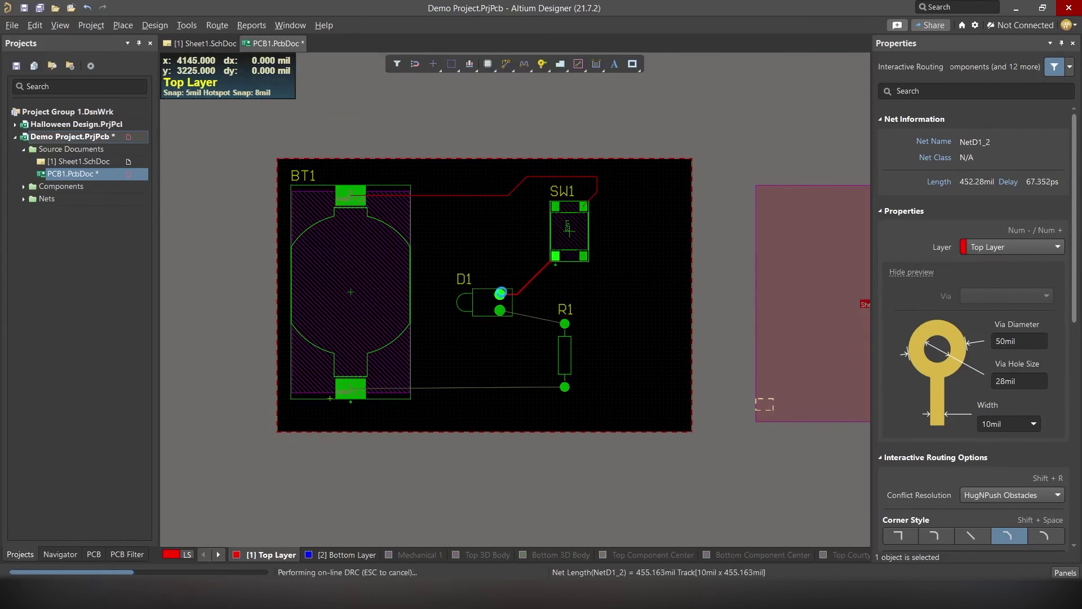
click(501, 310)
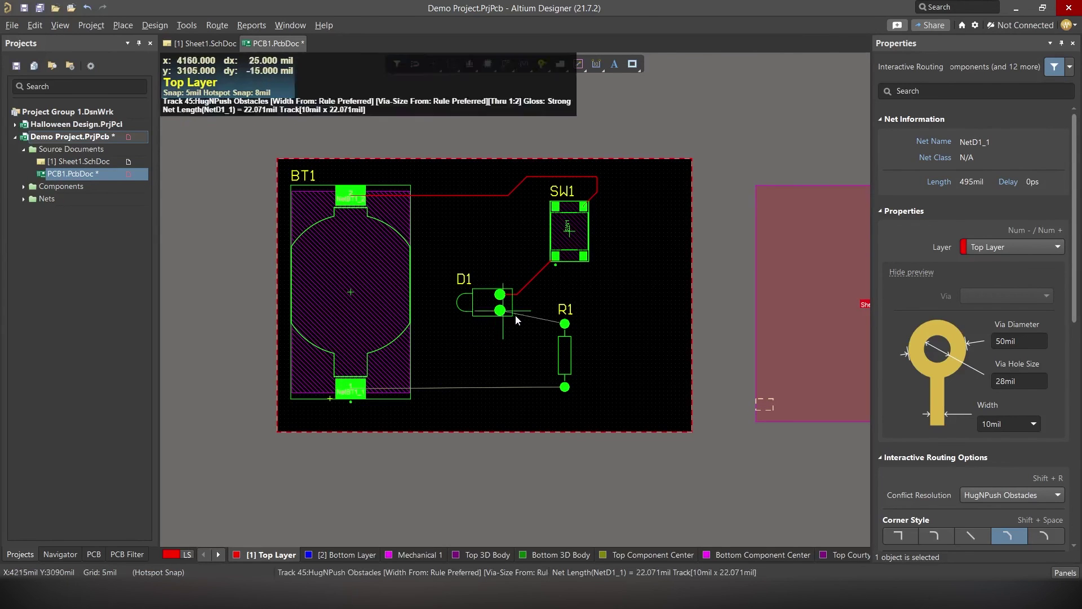
click(565, 324)
click(565, 387)
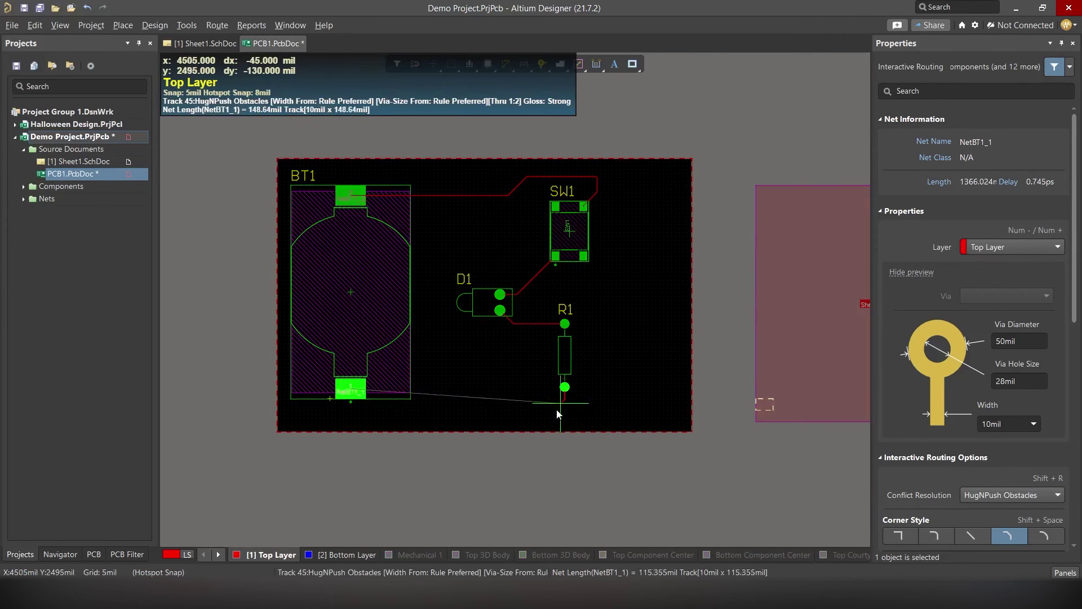
click(350, 393)
right_click(454, 465)
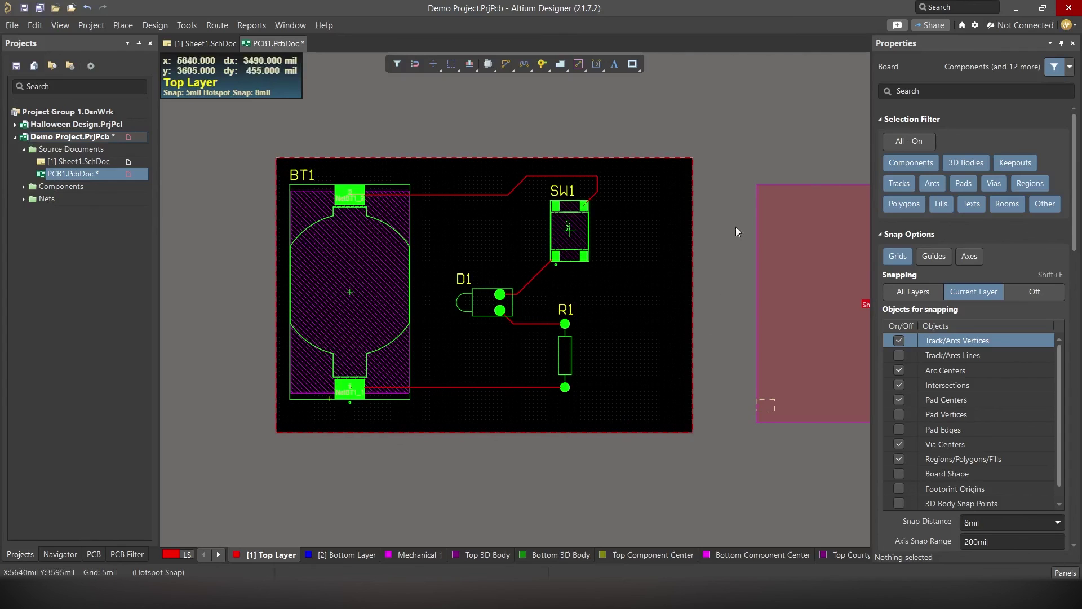
Place a text string on the board and change its text to 'RootSaid'
click(615, 67)
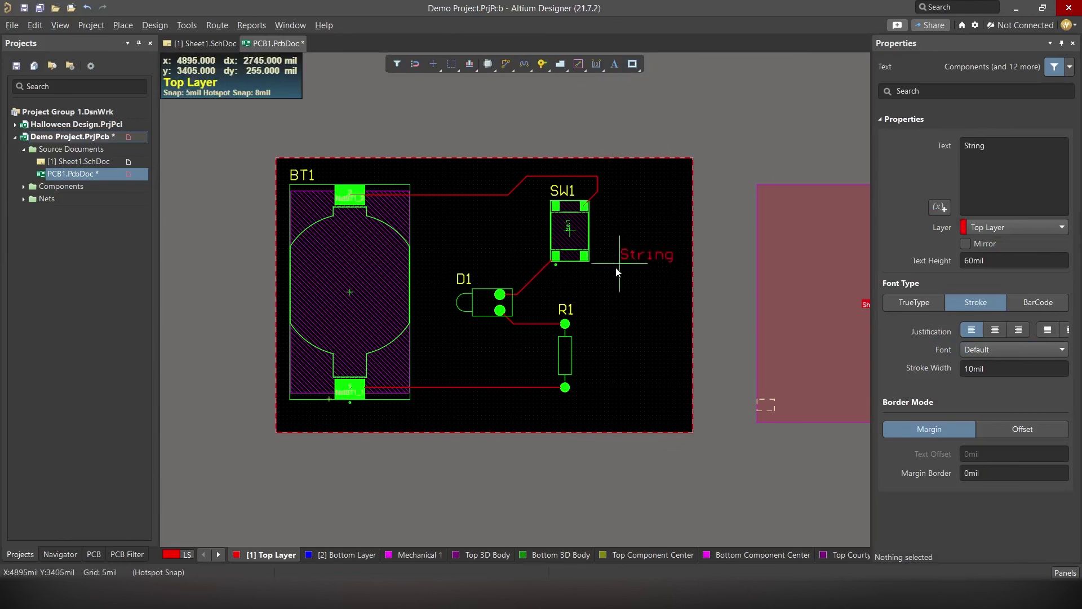
click(598, 290)
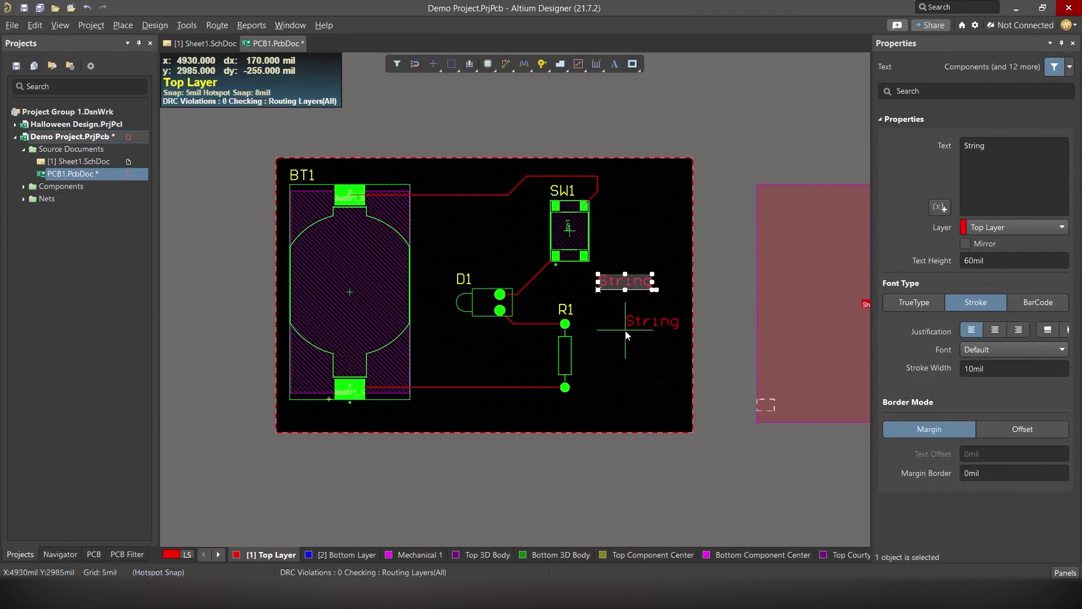
key(Escape)
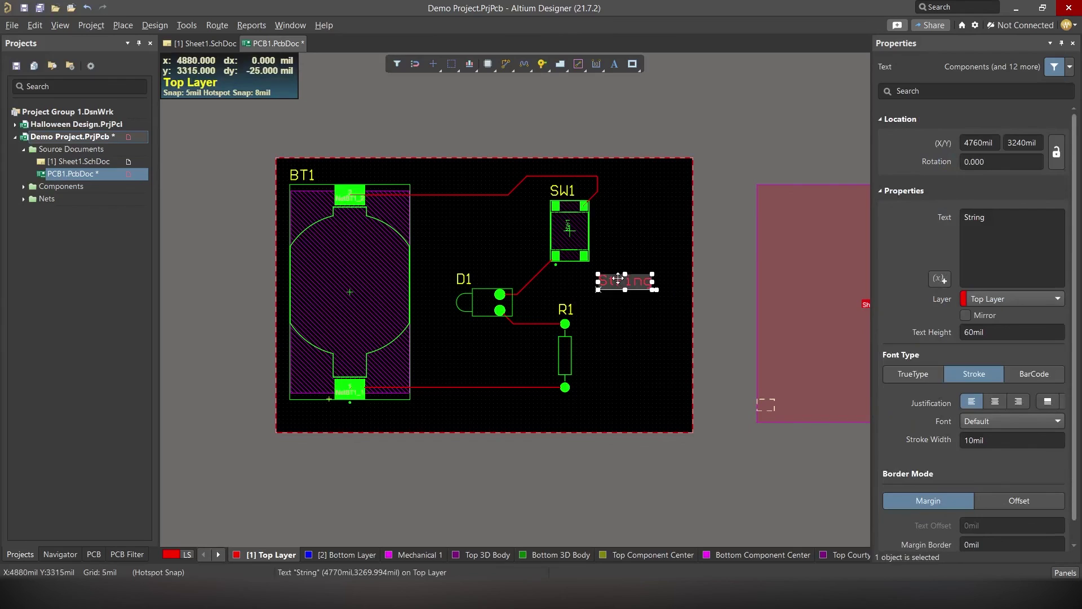
click(990, 219)
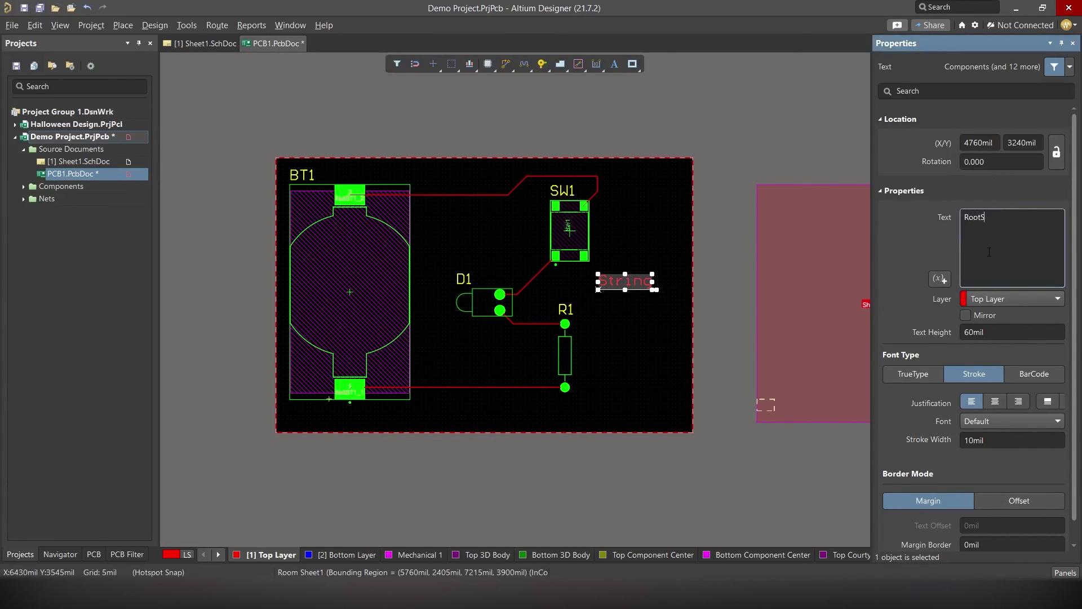
text(RootSaid)
key(Return)
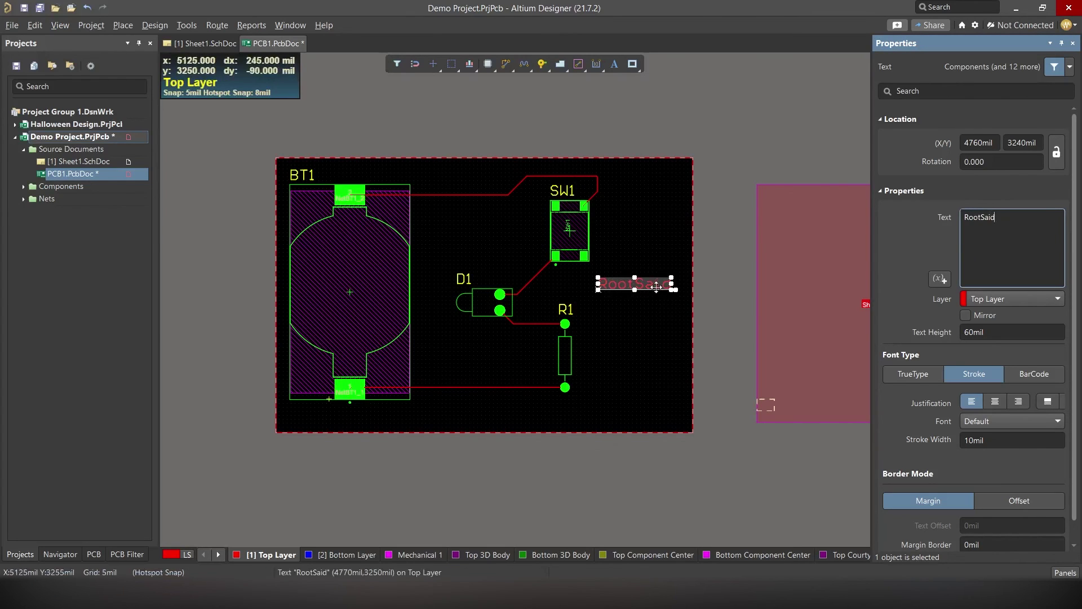
Move the RootSaid label and rotate it 90° to stand vertically beside R1
drag(657, 284, 635, 335)
key(space)
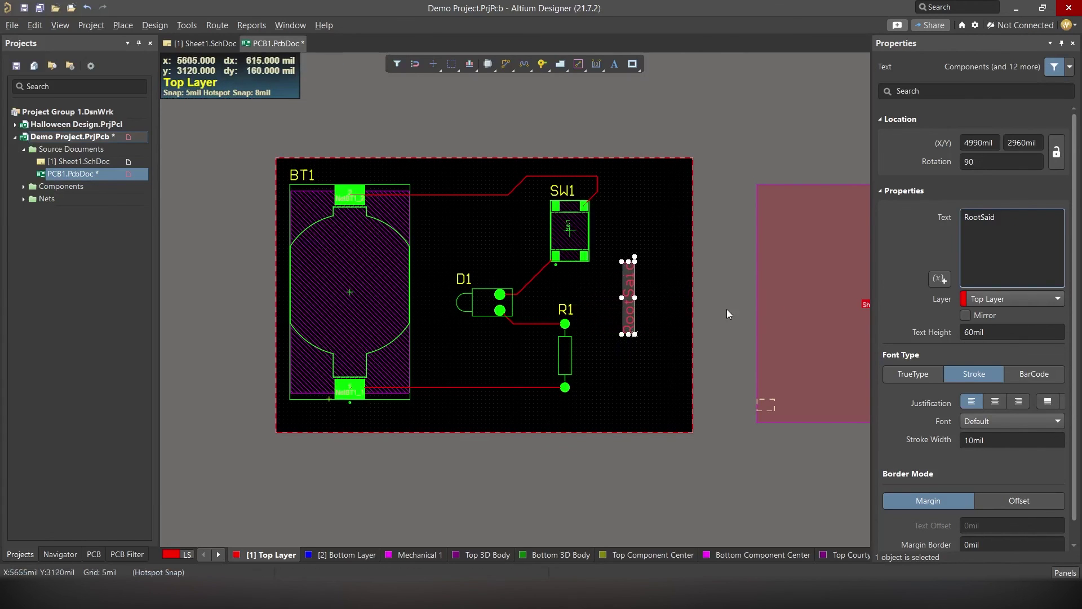
click(722, 309)
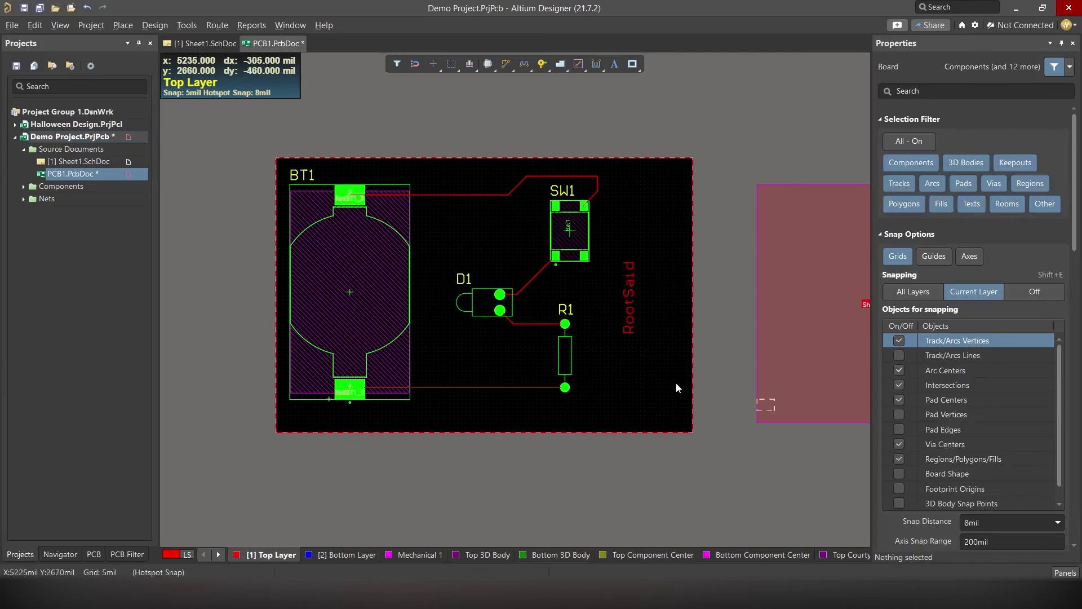